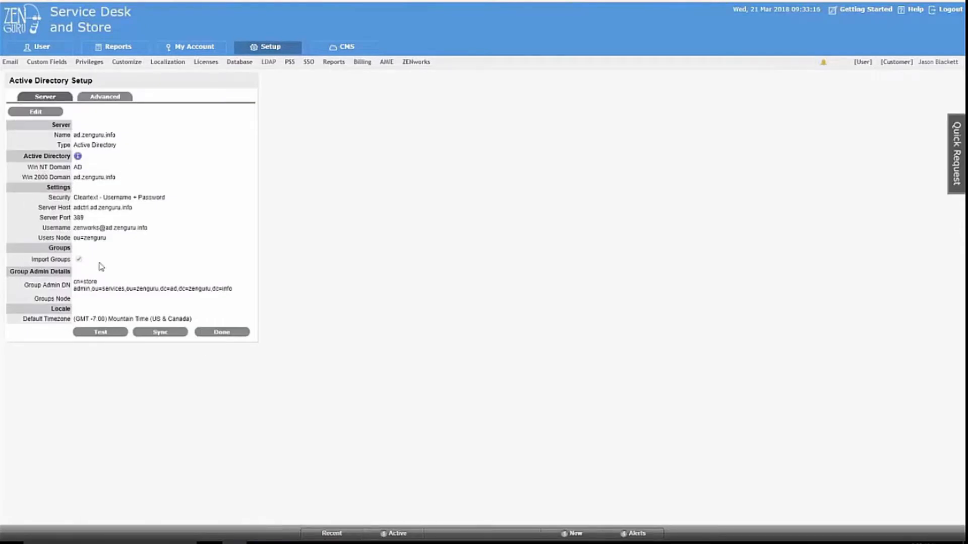
Highlight the Group Admin DN value and restore the Remote Control: ADCTRL session window.
left_click_drag(75, 280, 247, 294)
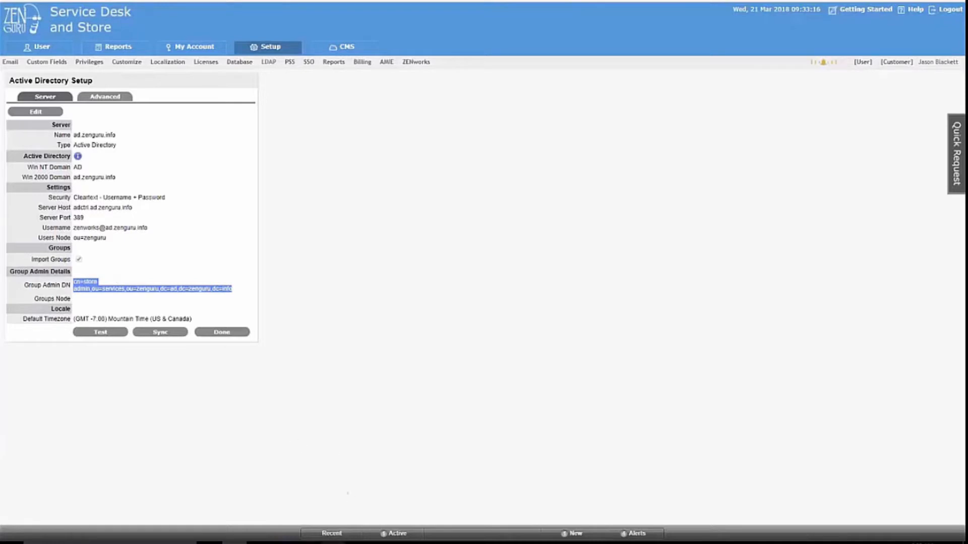
left_click(336, 541)
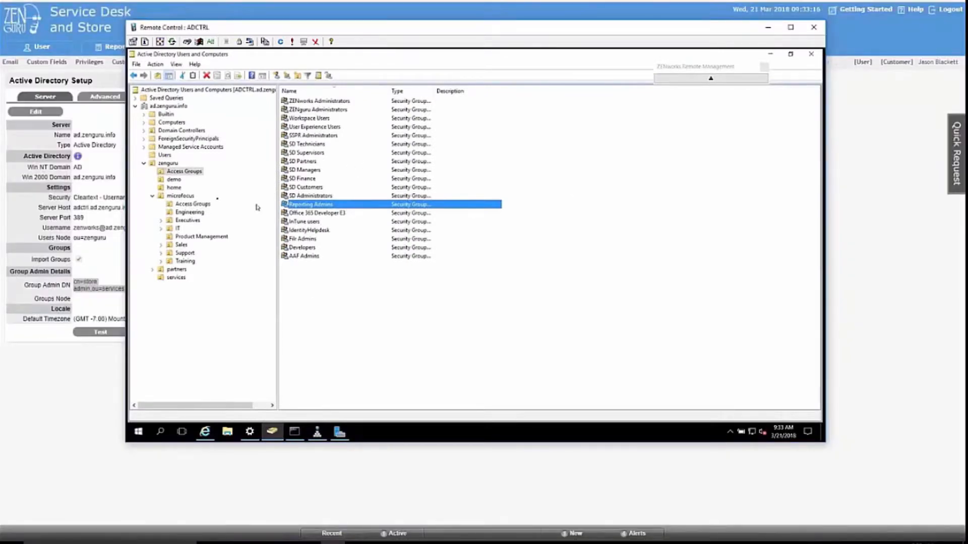
Begin delegating group-membership rights on Access Groups to Store Admin, then cancel and close ADCTRL.
right_click(186, 172)
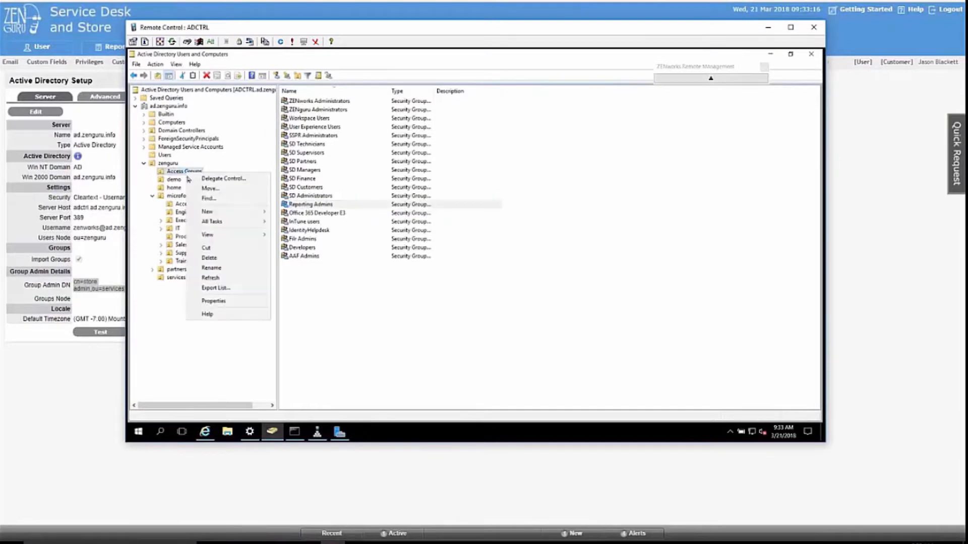
left_click(214, 181)
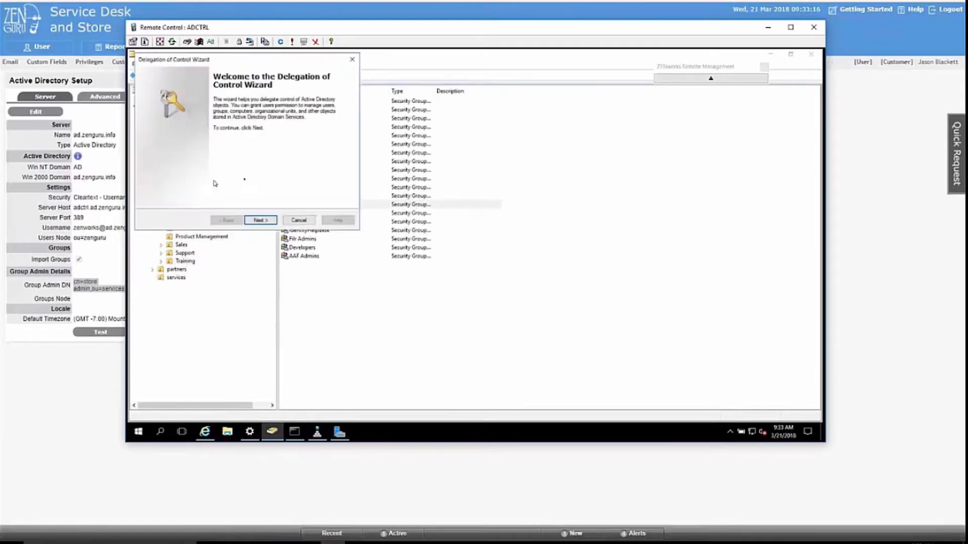
left_click(260, 221)
left_click(292, 178)
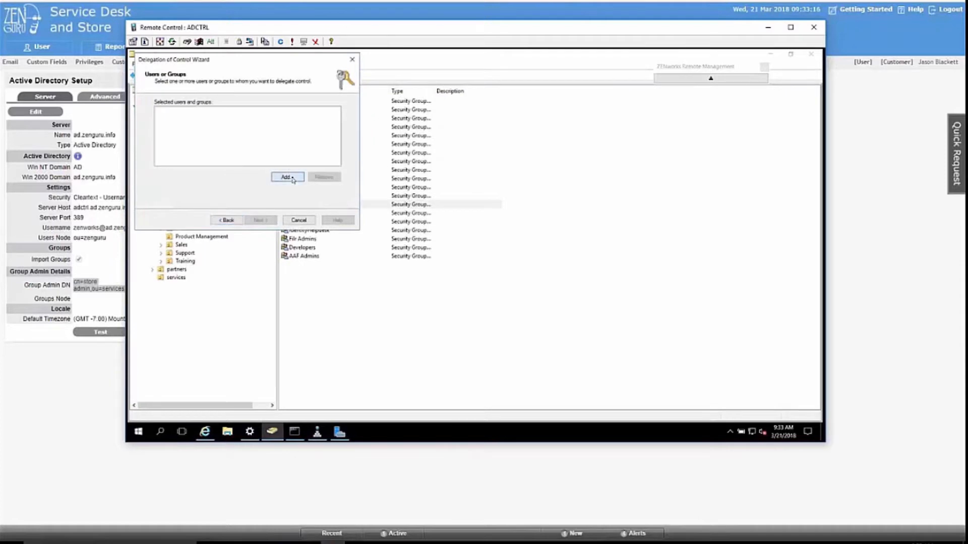
type("store")
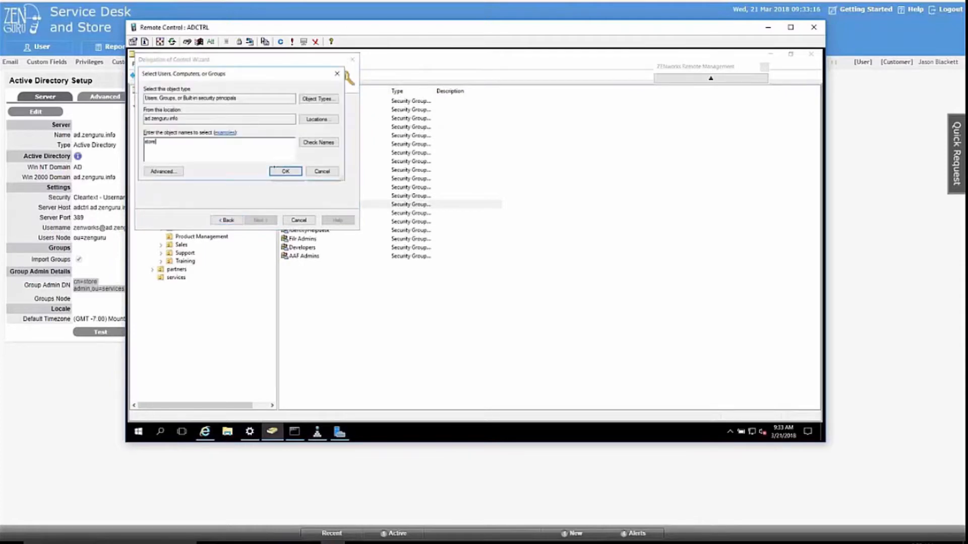
left_click(273, 168)
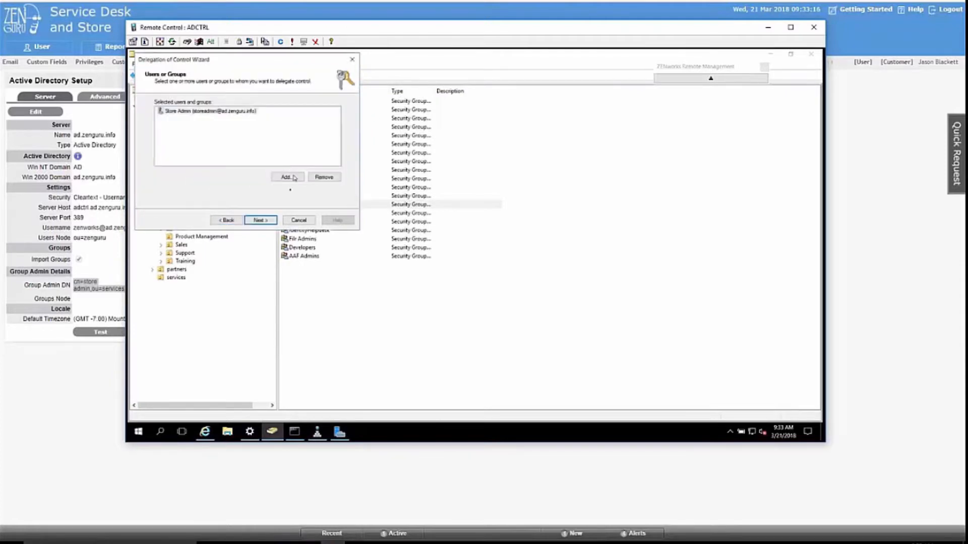
left_click(261, 220)
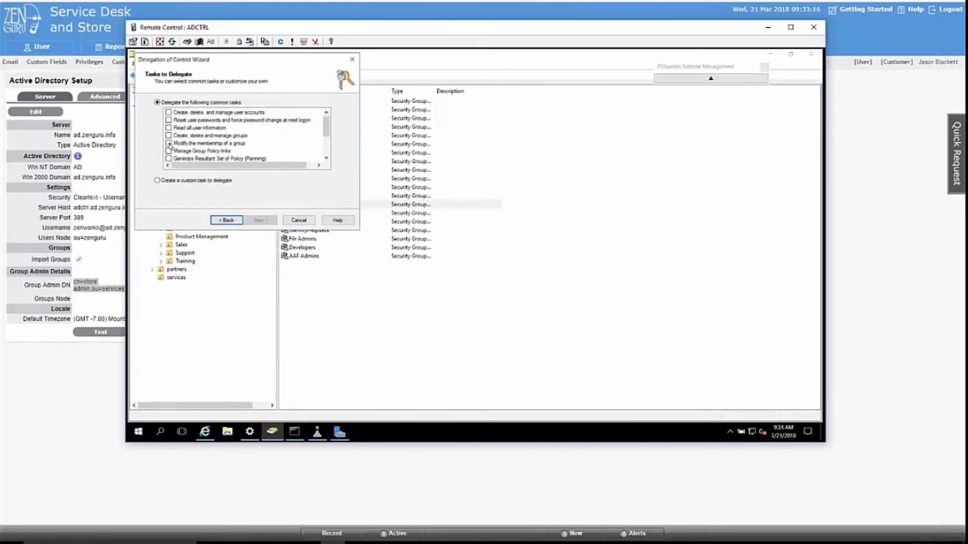
left_click(171, 144)
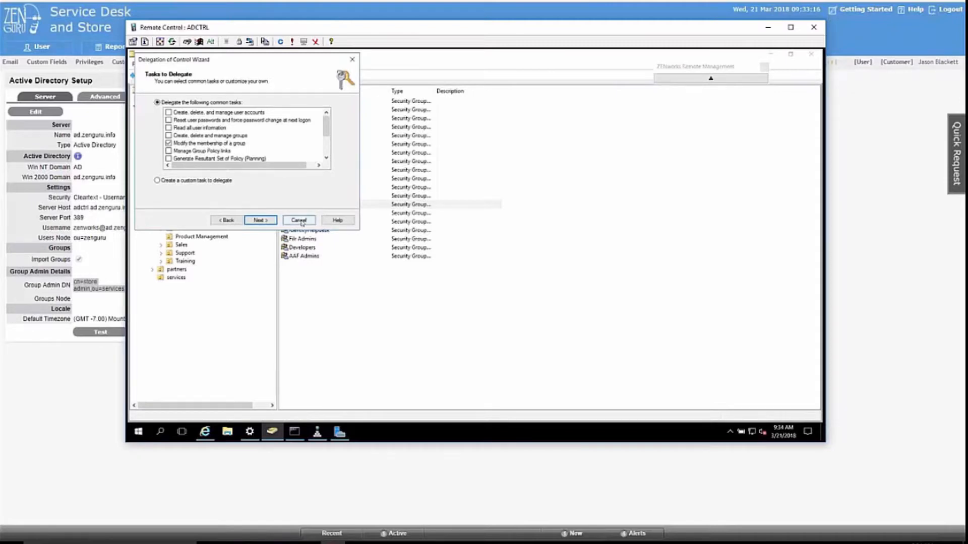
left_click(299, 220)
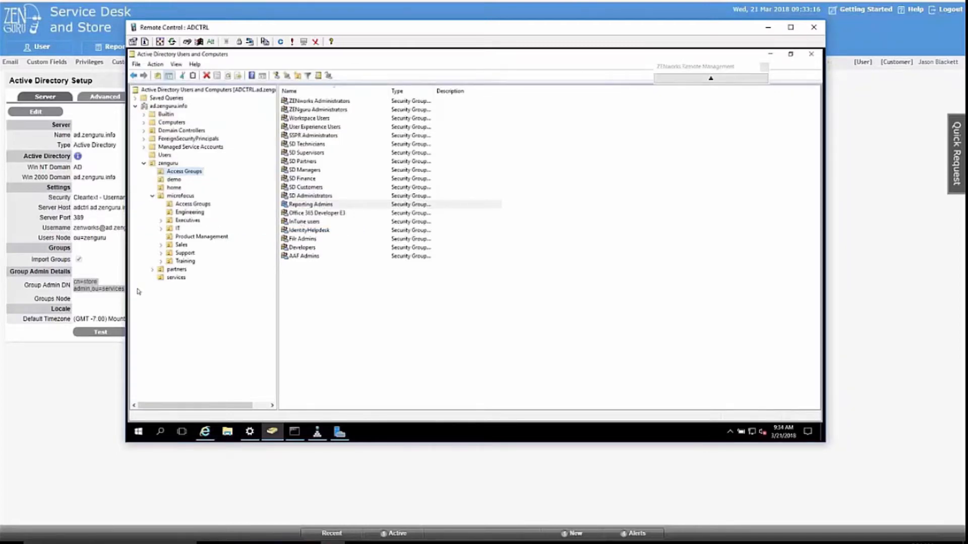
left_click(108, 268)
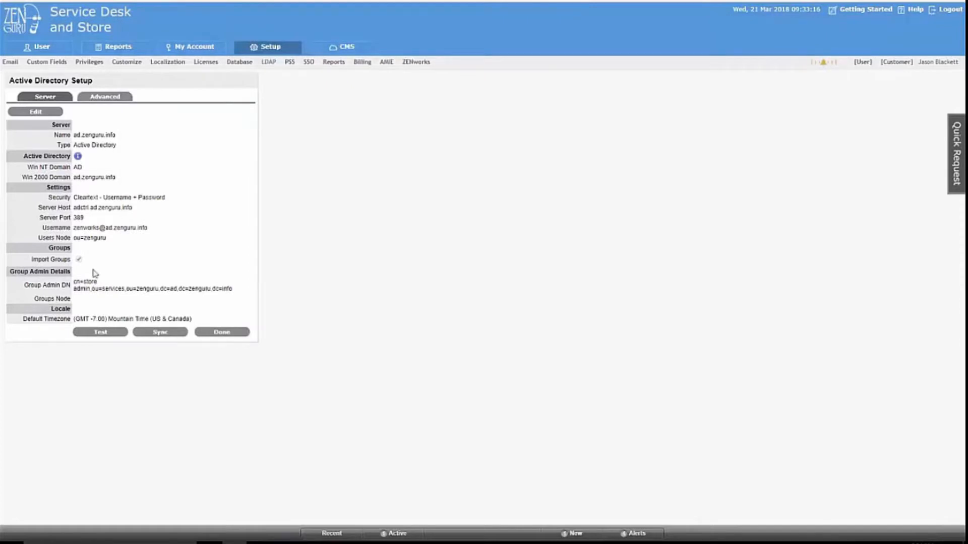
Highlight the Users Node value, then go to the ZENworks Setup page.
left_click_drag(107, 237, 74, 240)
left_click(411, 62)
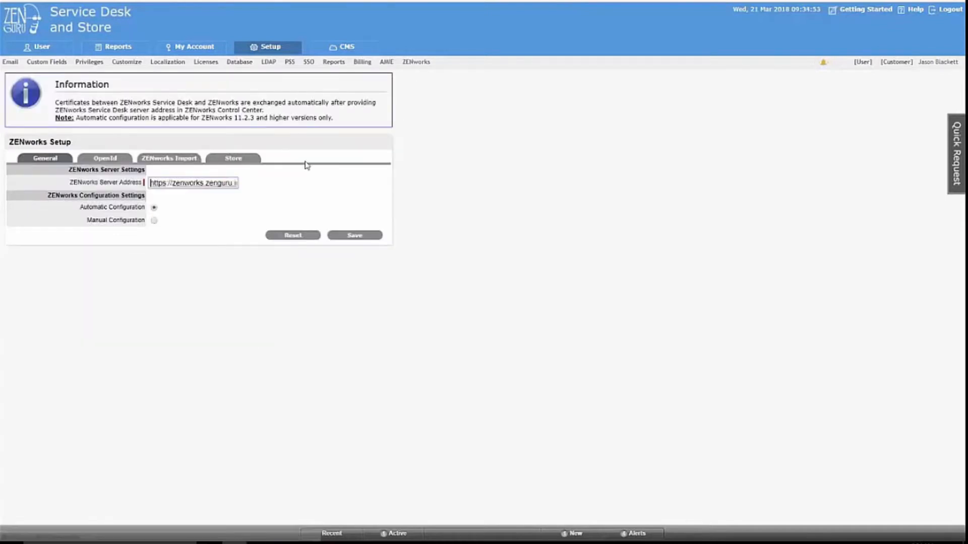
Keep Store Admin as ZENworks Bundle Administrator on the Store tab, then view ZENworks Import settings.
left_click(235, 159)
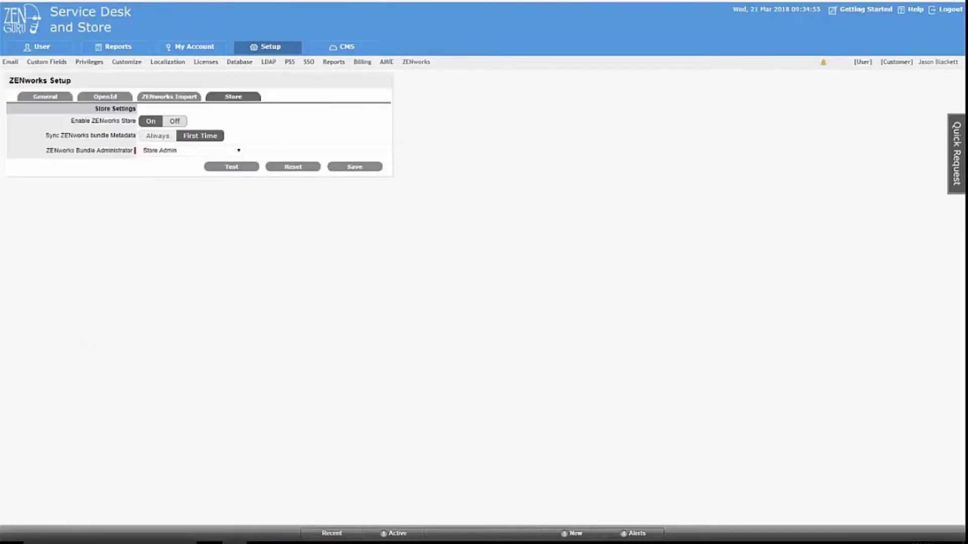
left_click(171, 153)
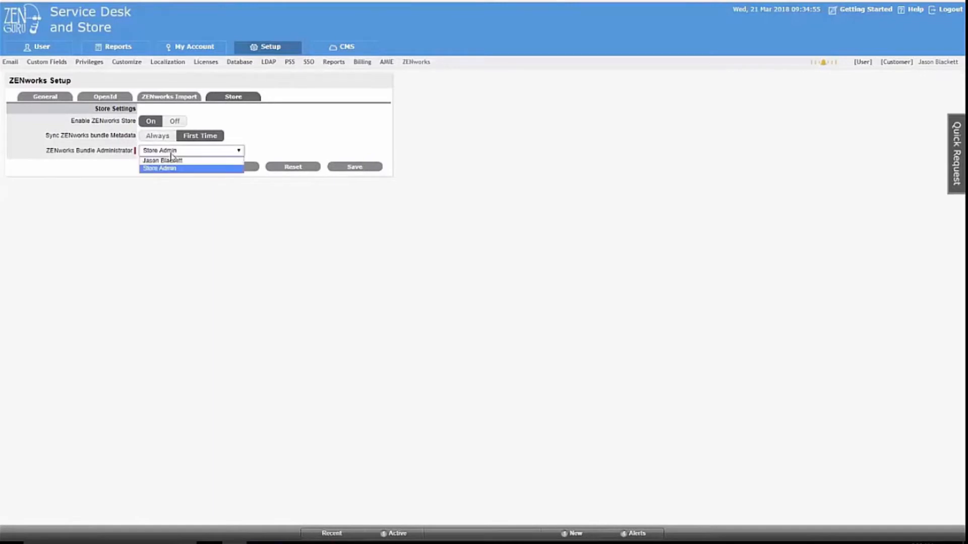
left_click(447, 123)
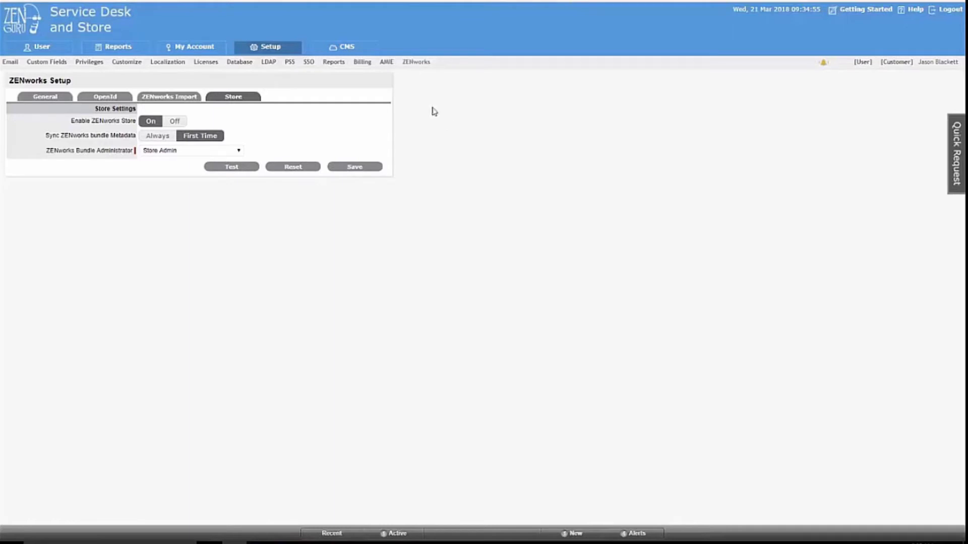
left_click(184, 99)
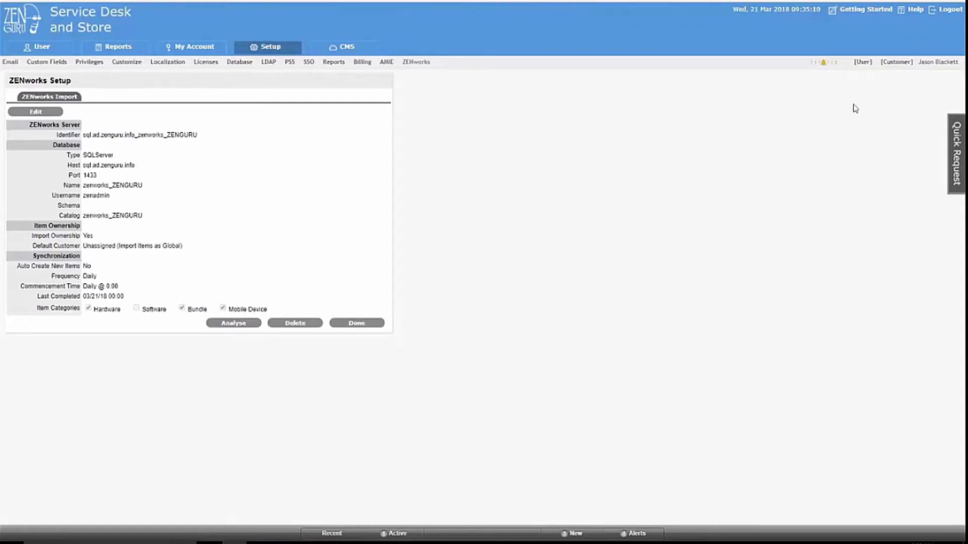
Review the System privileges, highlighting Store Customer Enable, then switch to the [User] view.
left_click(93, 63)
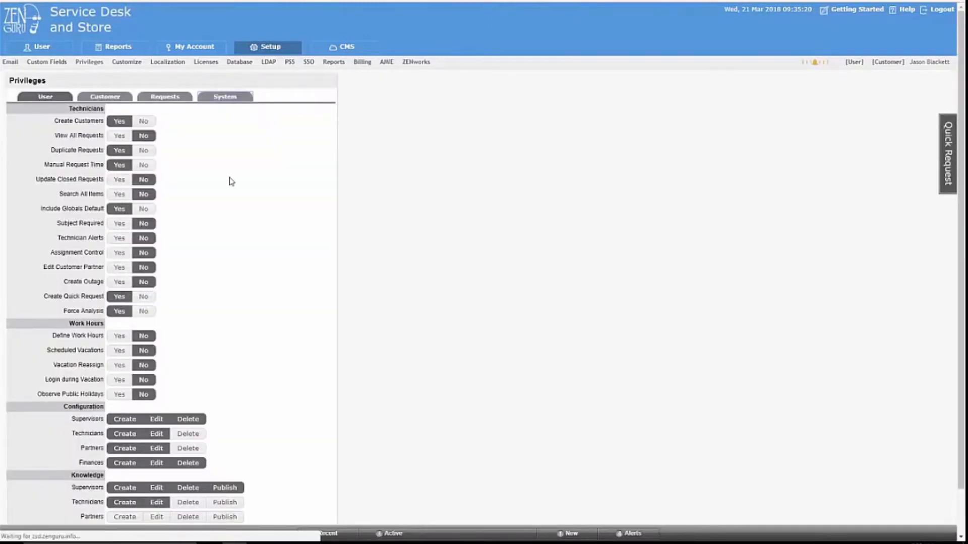
scroll(222, 371, "down", 5)
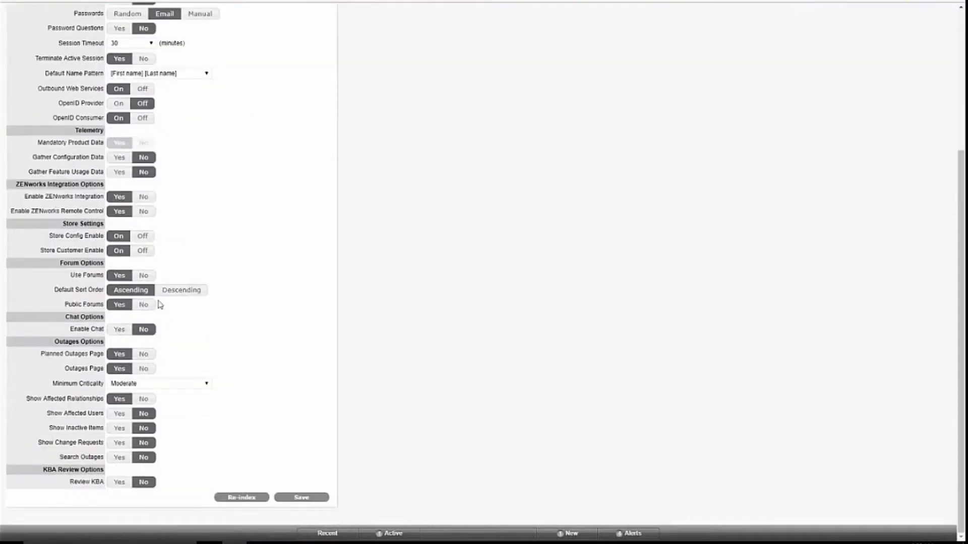
left_click_drag(40, 250, 103, 250)
scroll(608, 280, "up", 4)
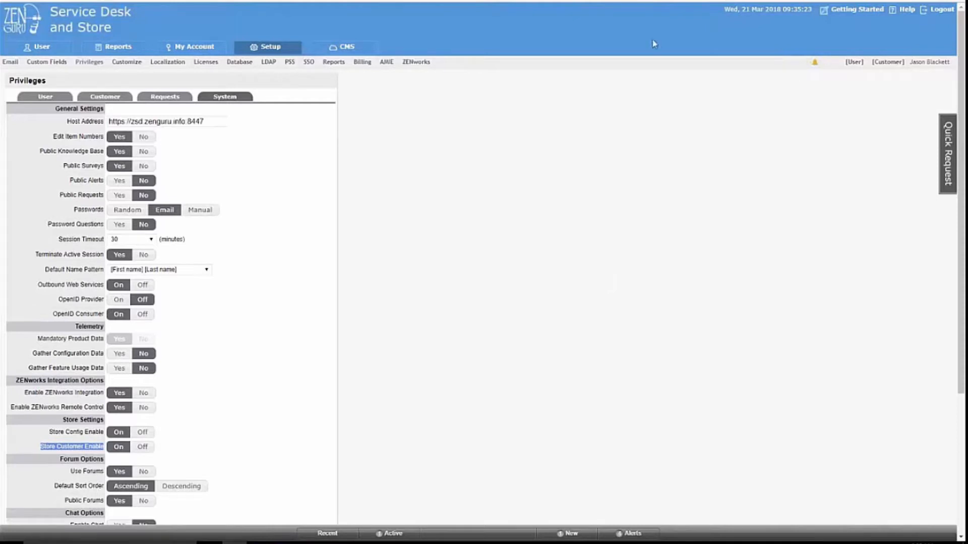
left_click(854, 63)
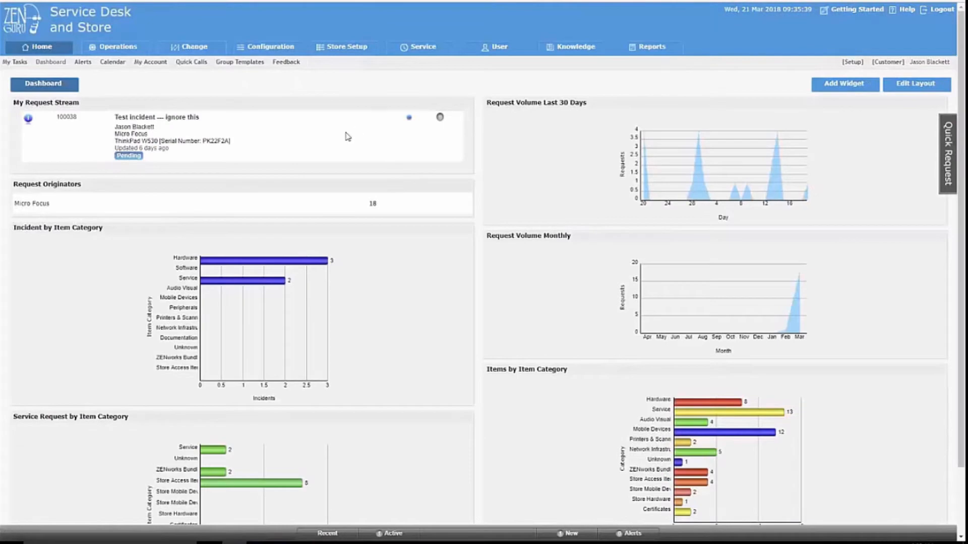
Go to Configuration > Service > Workflows and open the ZENguru 2 Tier Approval workflow.
left_click(254, 50)
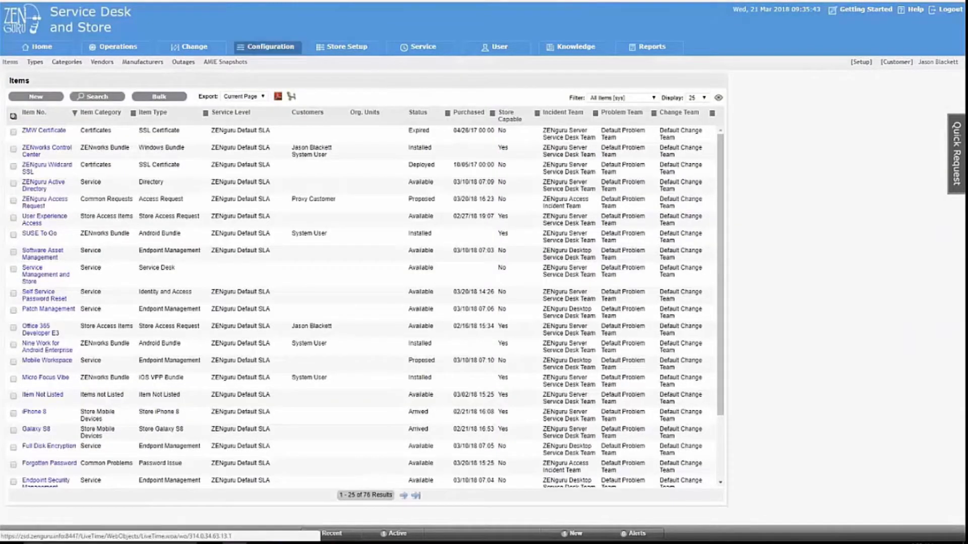
left_click(409, 57)
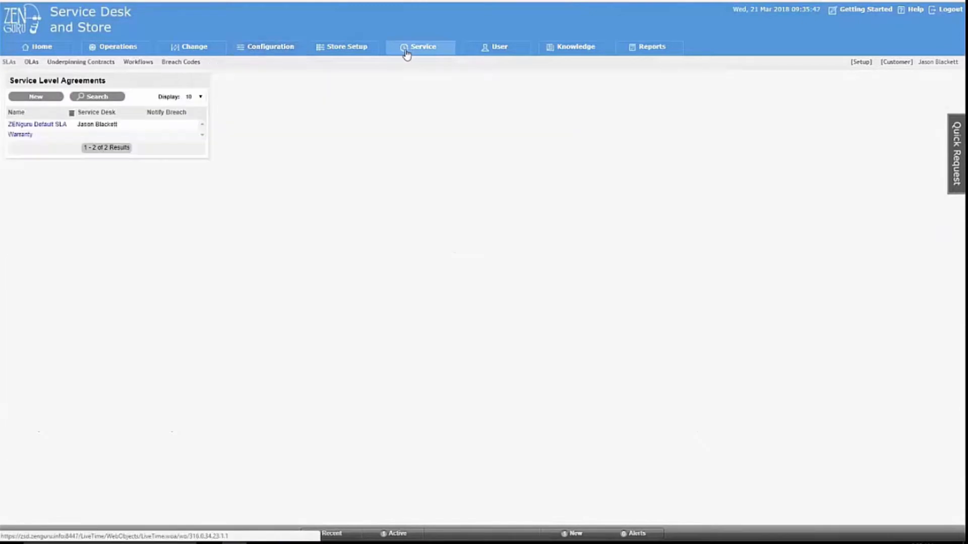
left_click(146, 64)
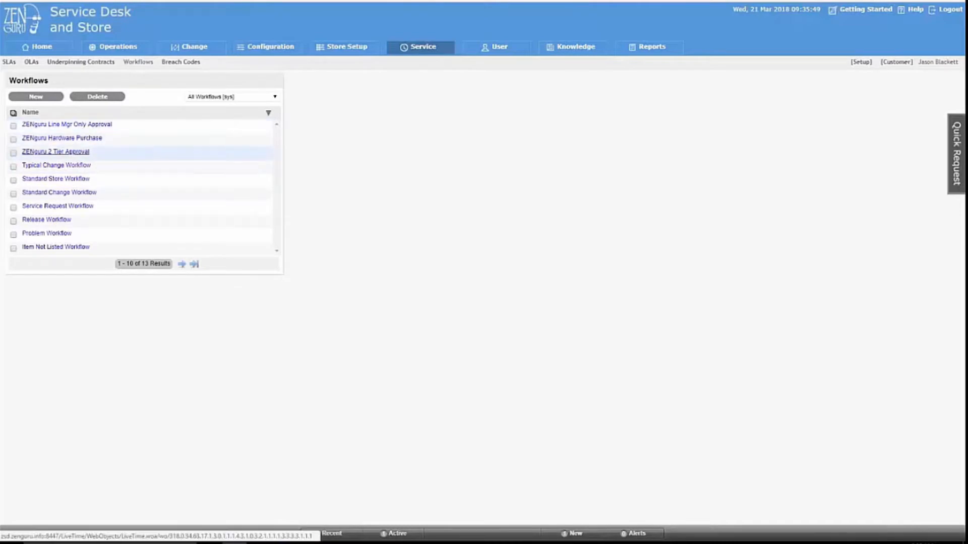
left_click(74, 155)
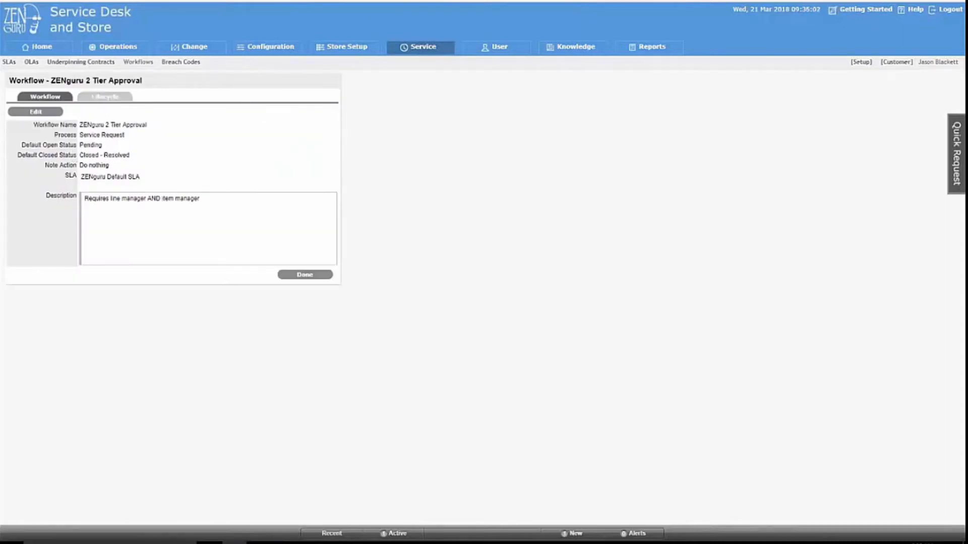
View the 2 Tier Approval lifecycle diagram, then return to the Configuration Items list.
left_click(104, 99)
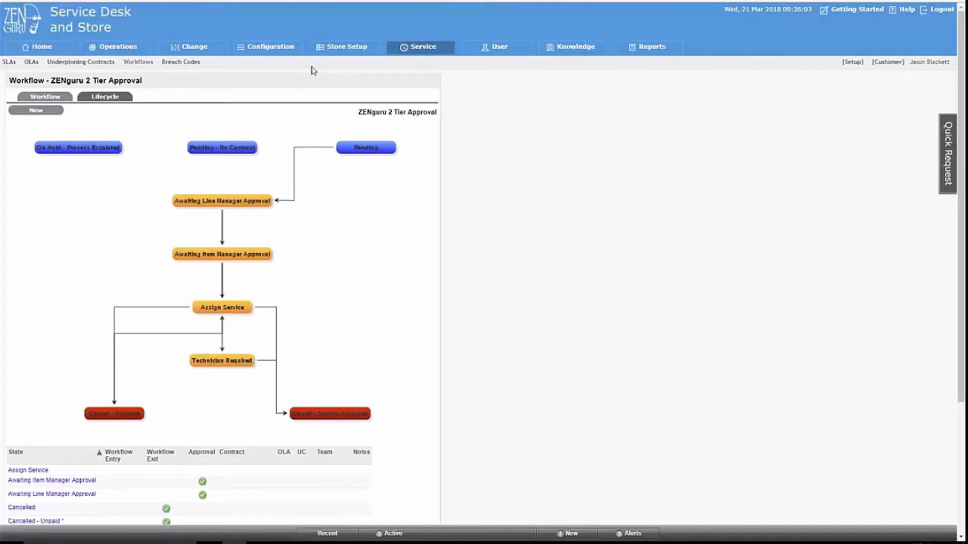
left_click(261, 49)
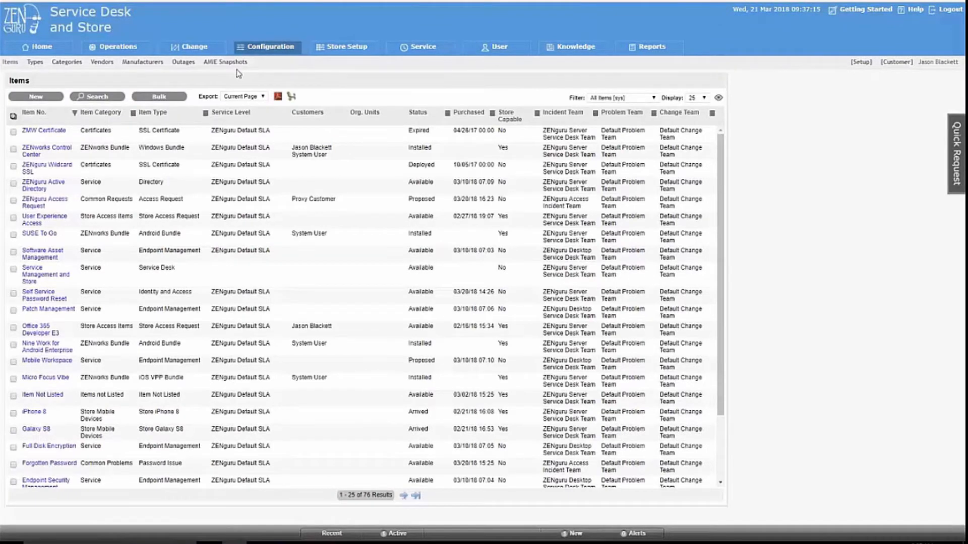
Open the Windows Bundle item type and highlight its Extension value, then go to Categories.
left_click(40, 66)
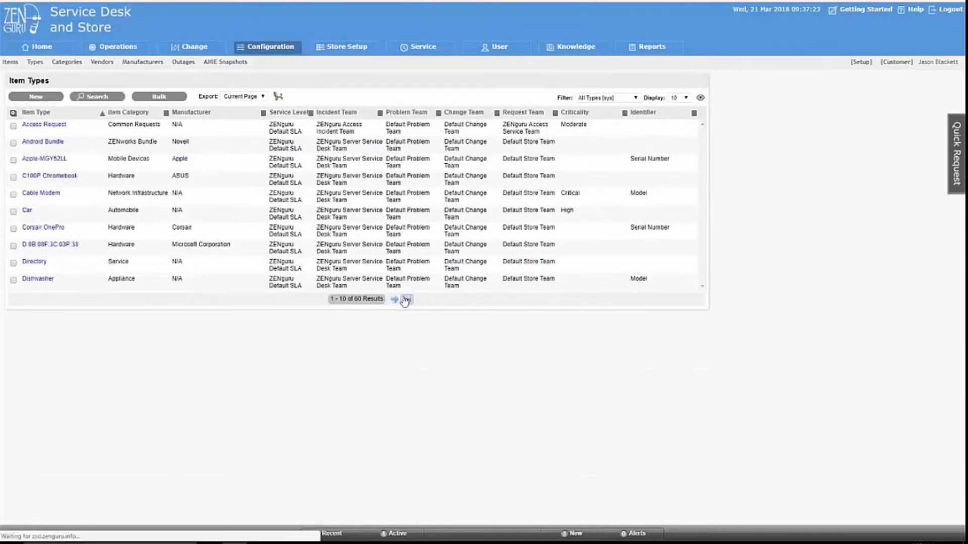
left_click(406, 300)
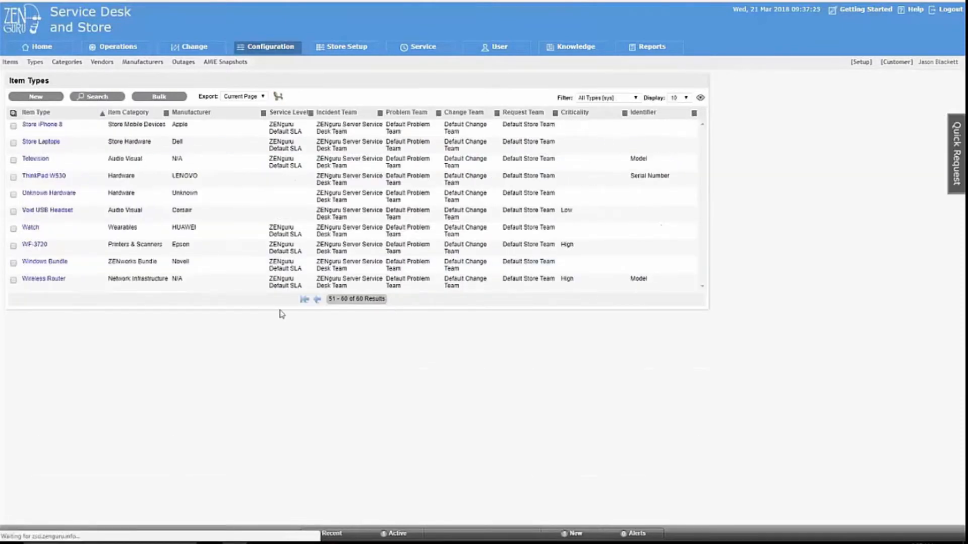
left_click(45, 262)
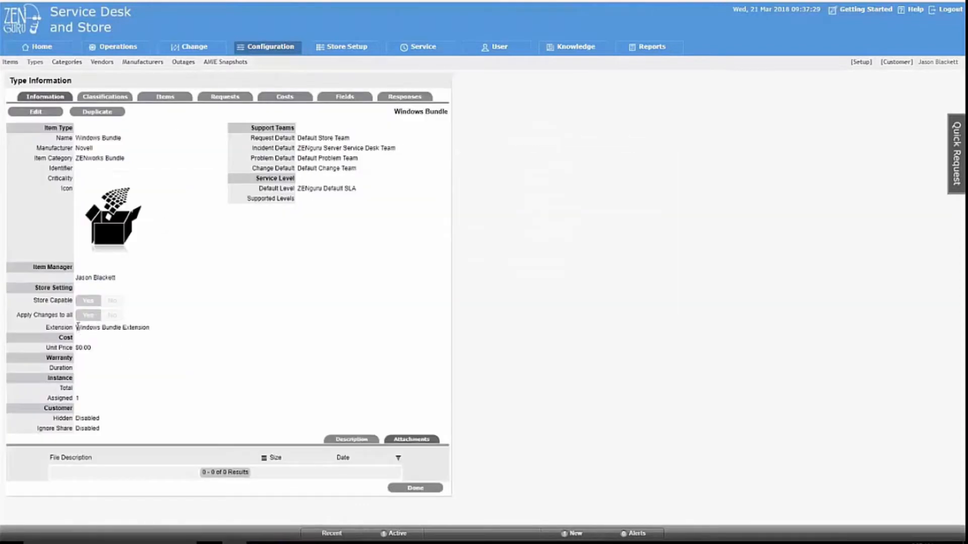
left_click_drag(77, 327, 149, 328)
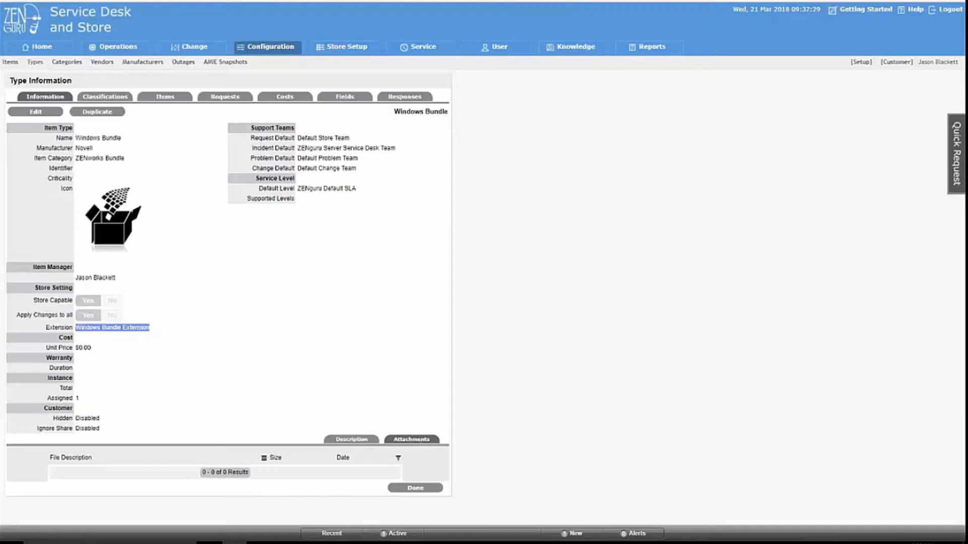
left_click(69, 63)
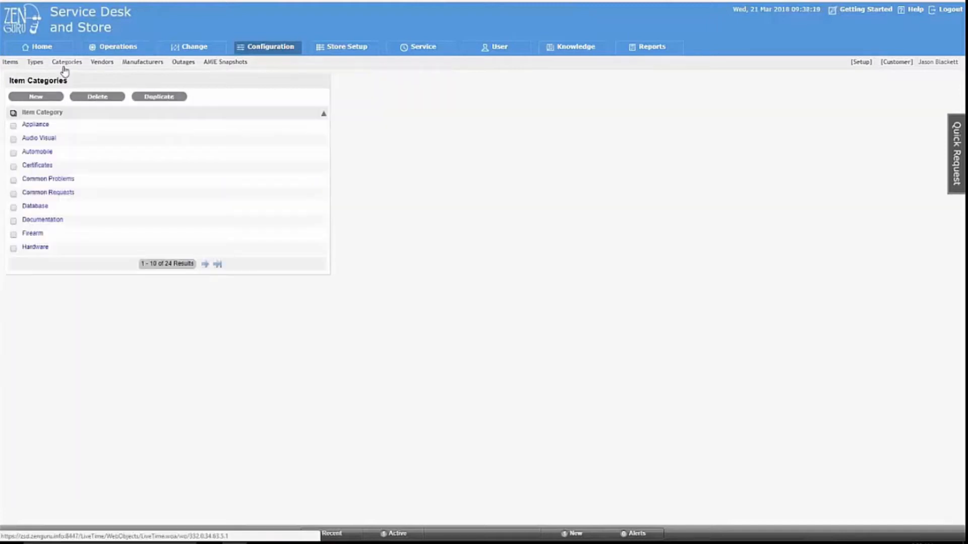
Open the Store Access Items category and highlight its LDAP Group Extension setting.
left_click(205, 264)
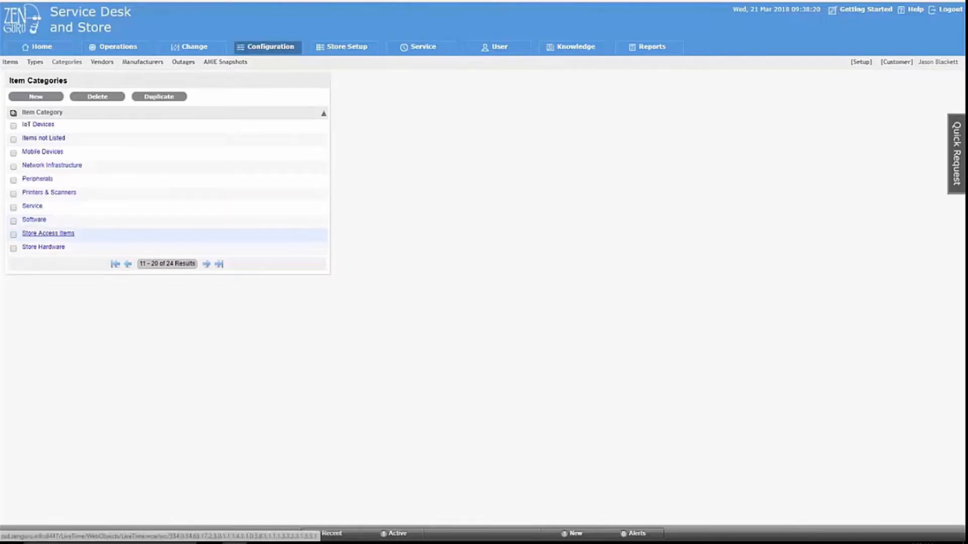
left_click(48, 233)
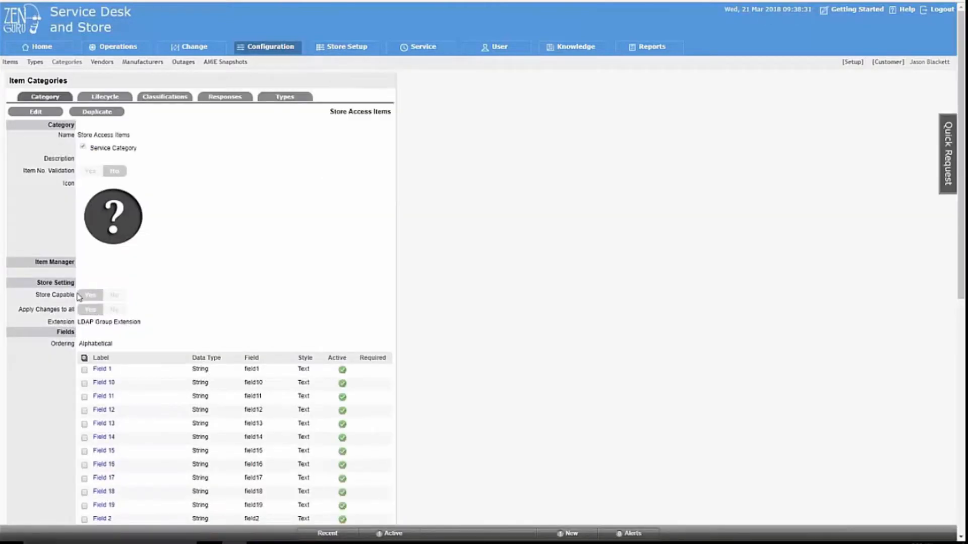
left_click_drag(154, 326, 79, 325)
Page through the Item Types list to results 41–50, showing Store Access Request.
left_click(36, 63)
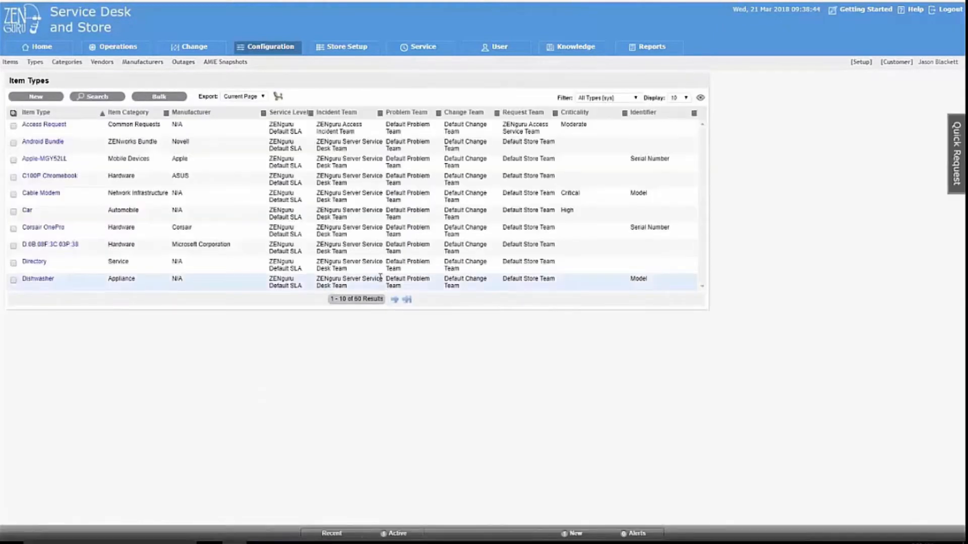
left_click(394, 299)
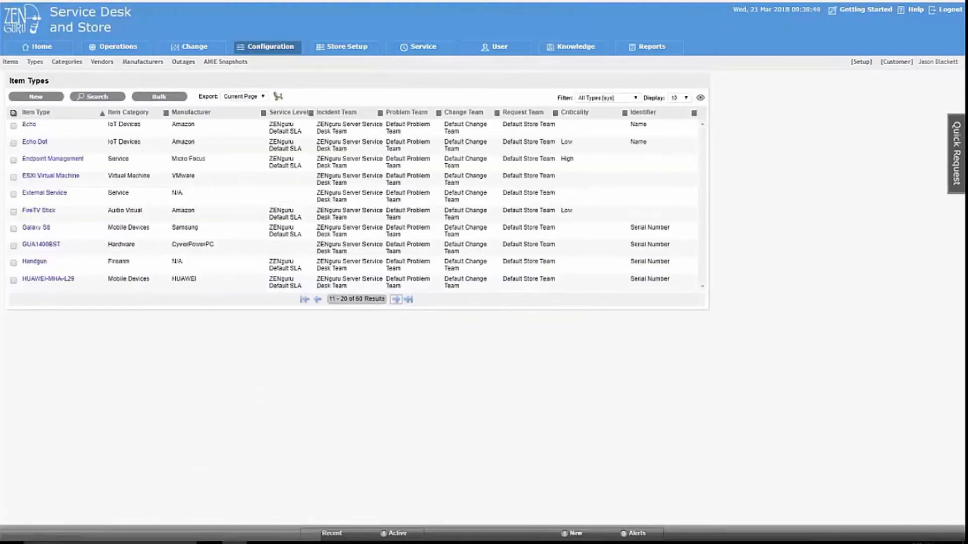
left_click(395, 299)
left_click(396, 300)
left_click(396, 300)
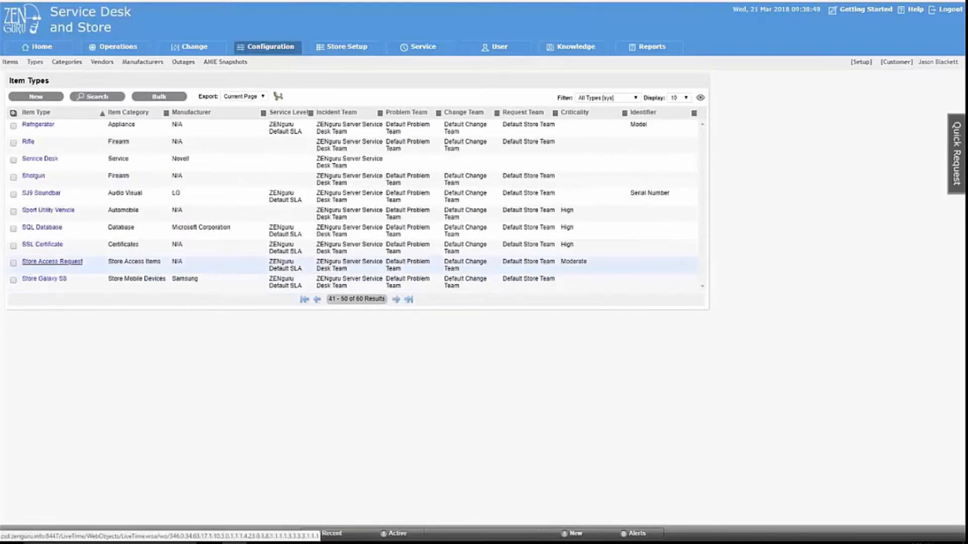
left_click(53, 263)
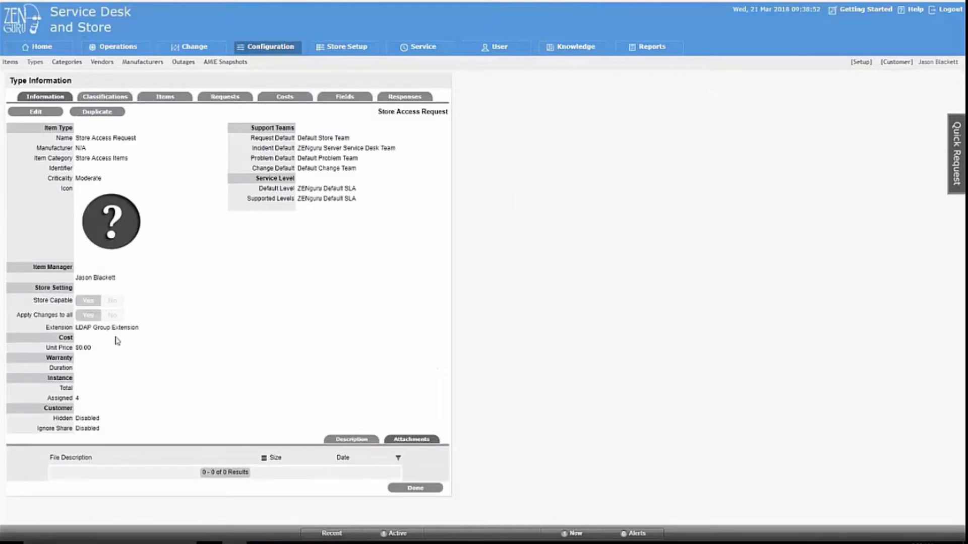
left_click_drag(76, 327, 149, 328)
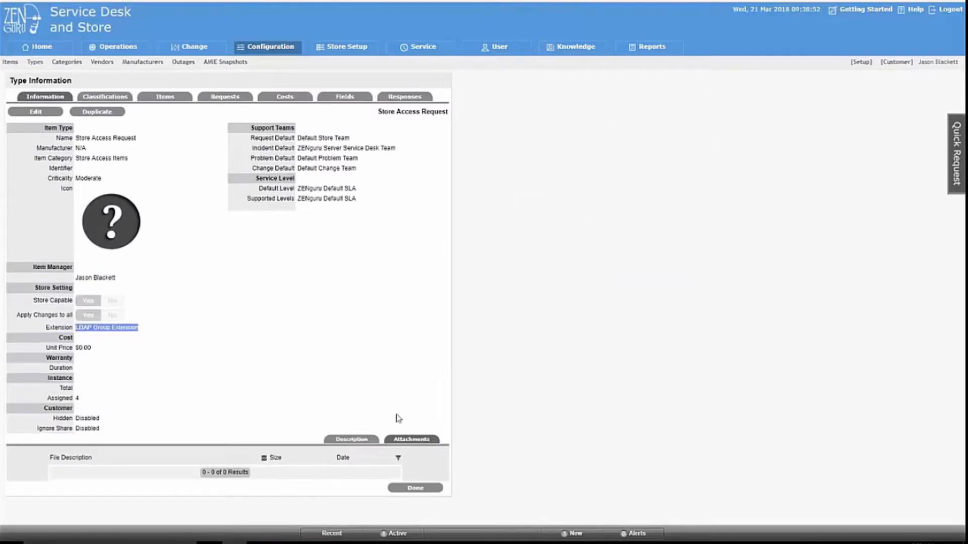
left_click(411, 488)
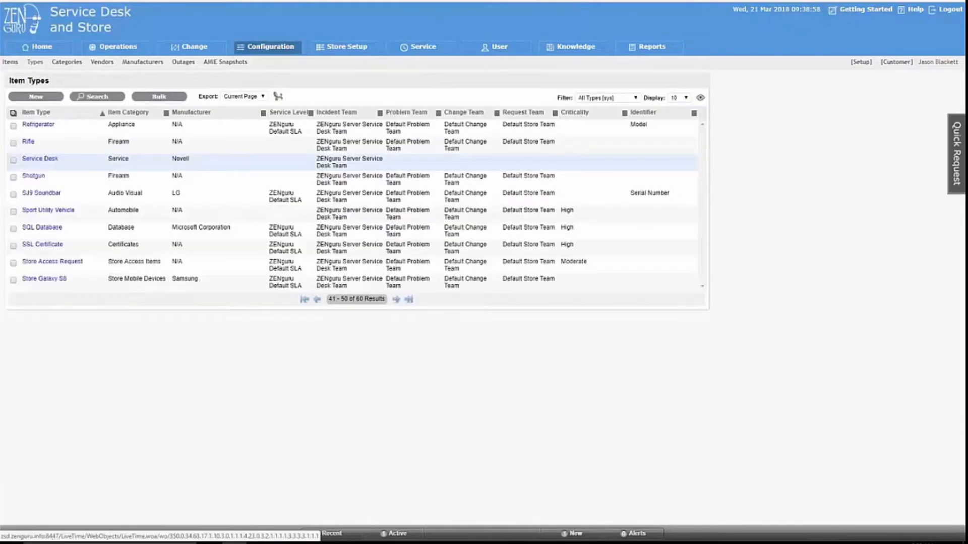
Search items filtered by the Store Access Items category, finding 4 including Office 365 Developer E3.
left_click(11, 62)
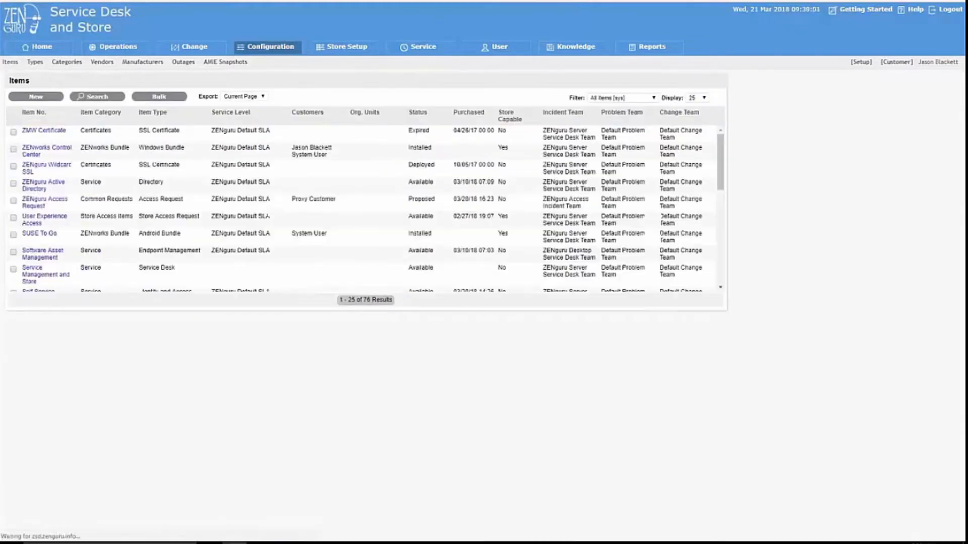
left_click(97, 97)
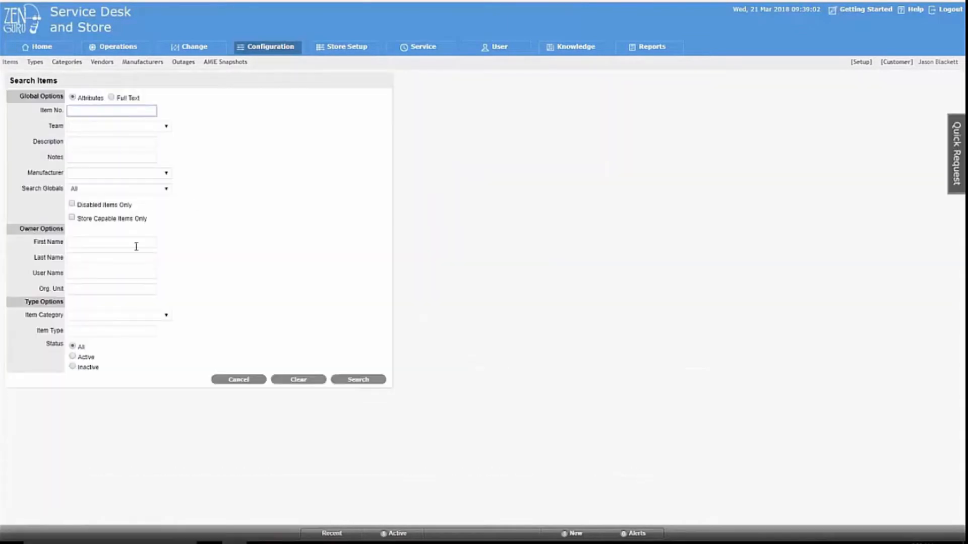
left_click(146, 317)
left_click_drag(170, 383, 168, 450)
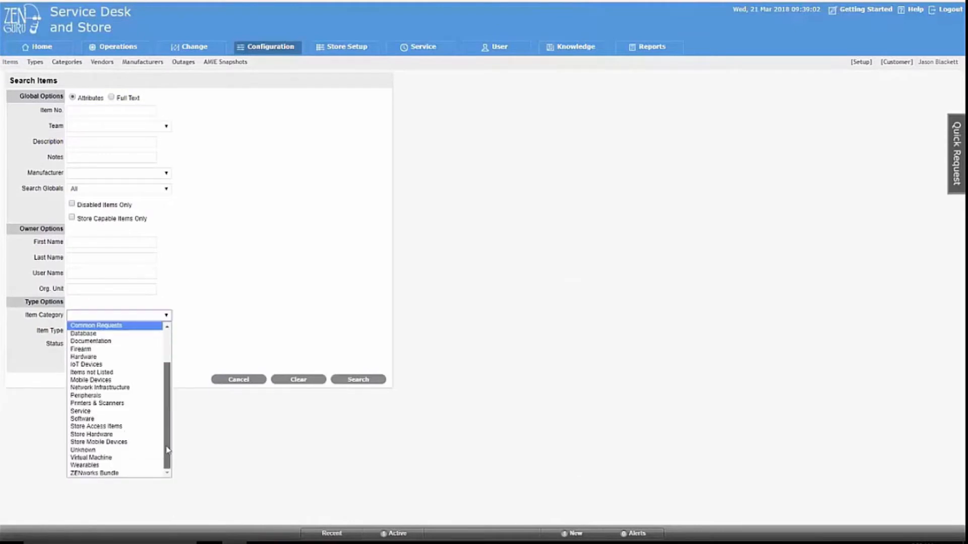
left_click(119, 427)
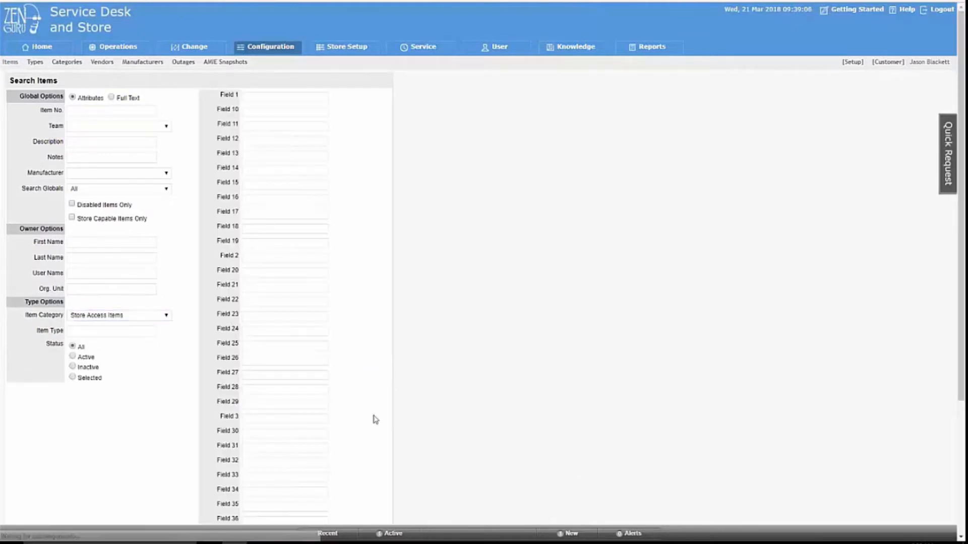
scroll(376, 415, "down", 4)
left_click(378, 498)
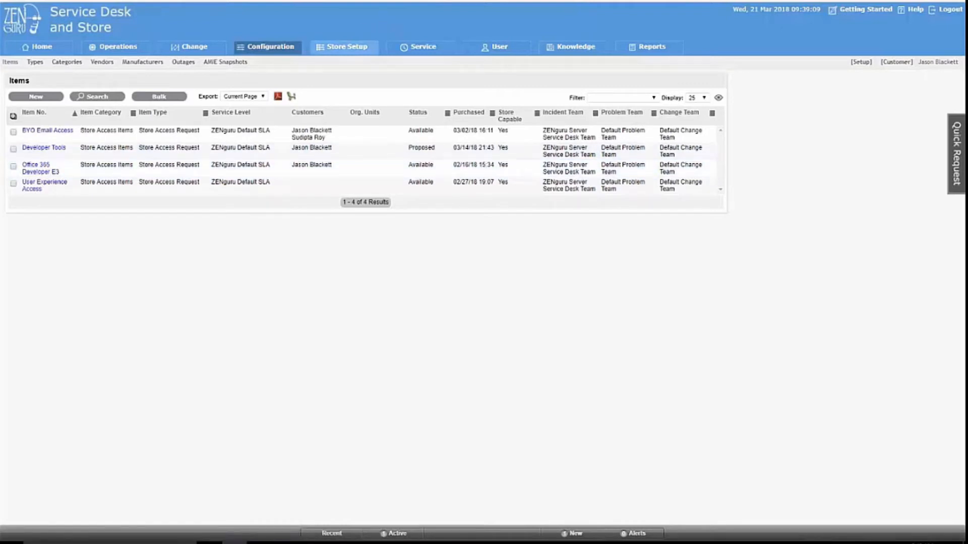
Open the Store Templates list from the Store Setup area.
left_click(346, 46)
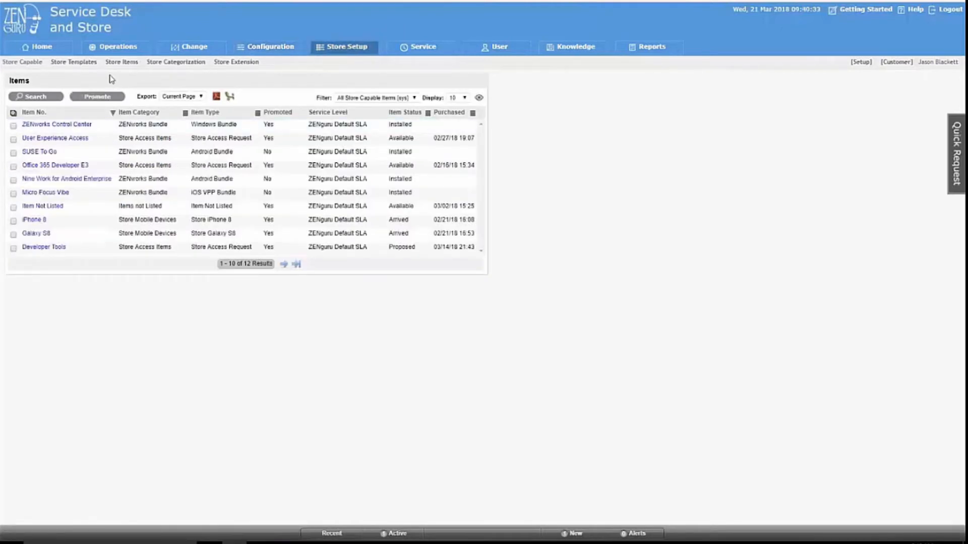
left_click(74, 62)
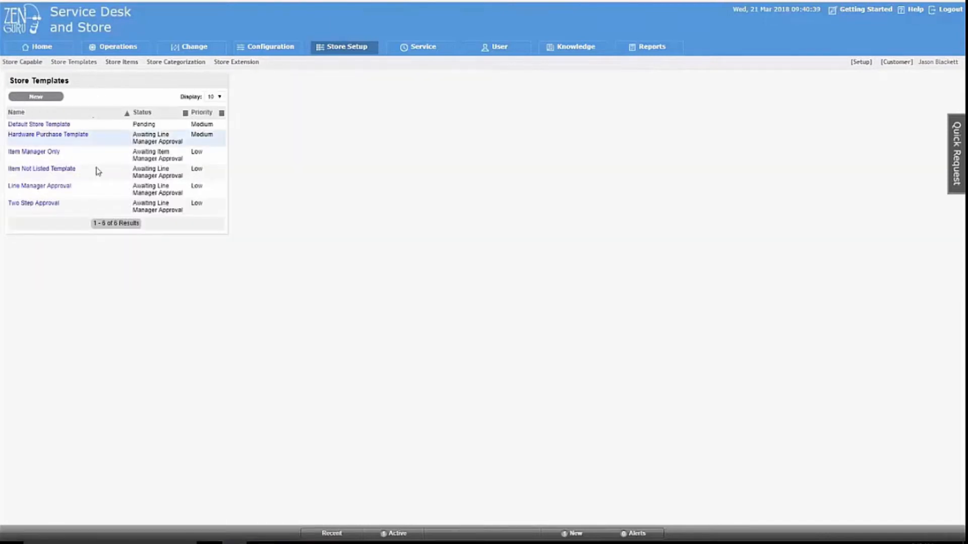
Open the Two Step Approval template and review its SLA, ZENguru 2 Tier Approval workflow and Awaiting Line Manager Approval status.
left_click(23, 204)
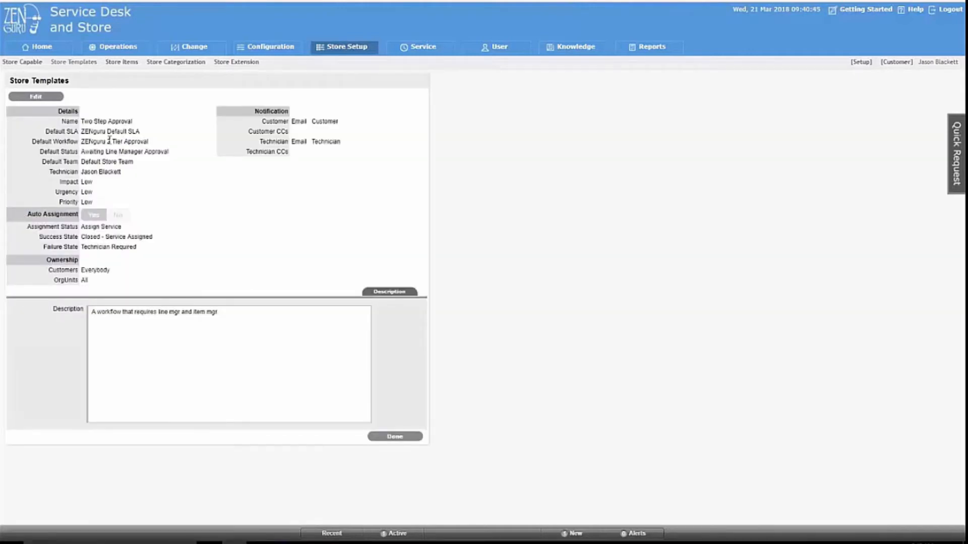
left_click_drag(81, 131, 148, 136)
left_click(84, 140)
left_click_drag(84, 140, 149, 143)
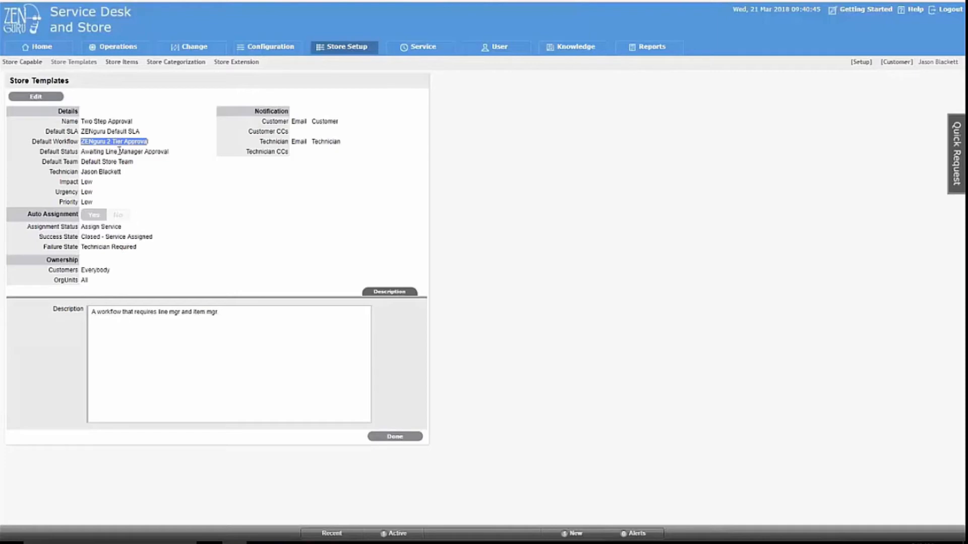
left_click_drag(81, 151, 169, 152)
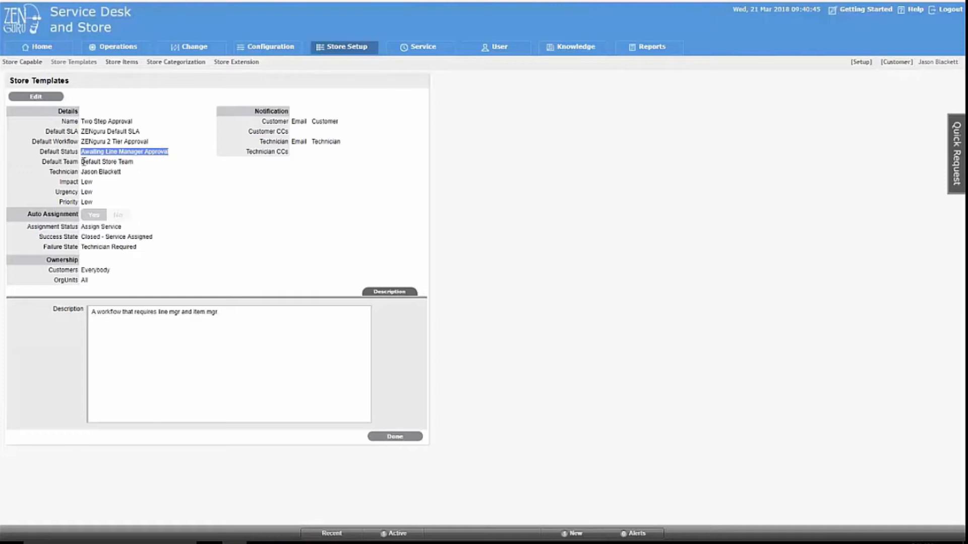
Review its Default Store Team, technician and Assign Service assignment, then return to the Store Capable list.
left_click_drag(82, 162, 141, 165)
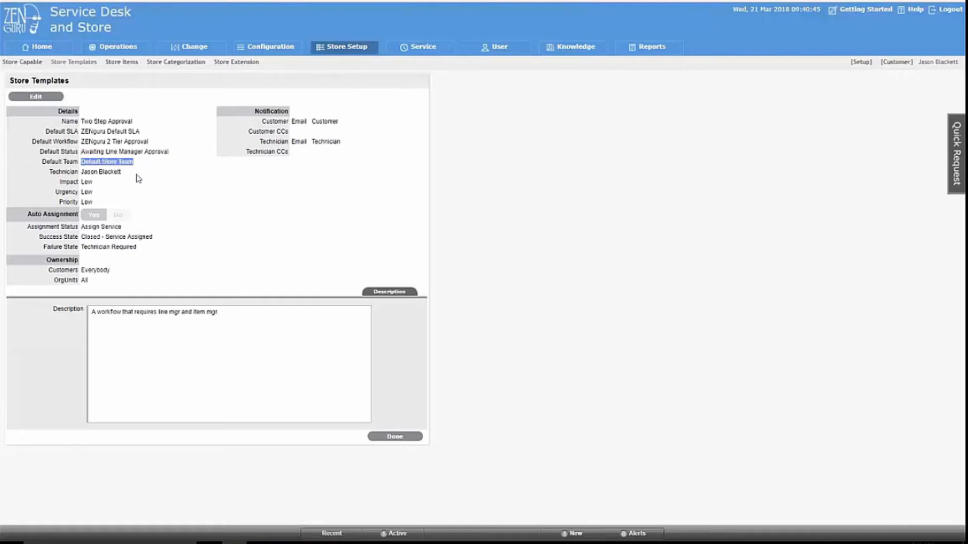
left_click(88, 182)
left_click_drag(82, 172, 130, 174)
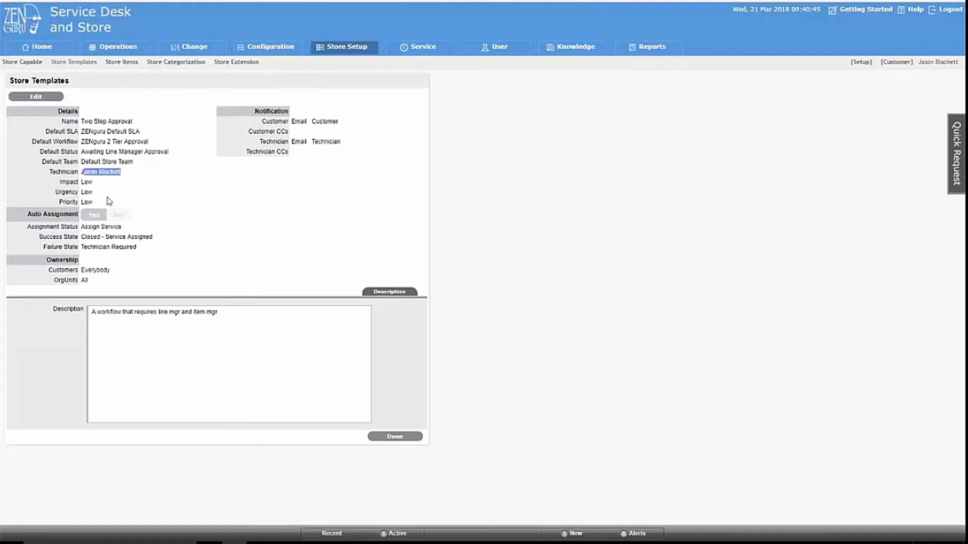
left_click_drag(84, 227, 127, 229)
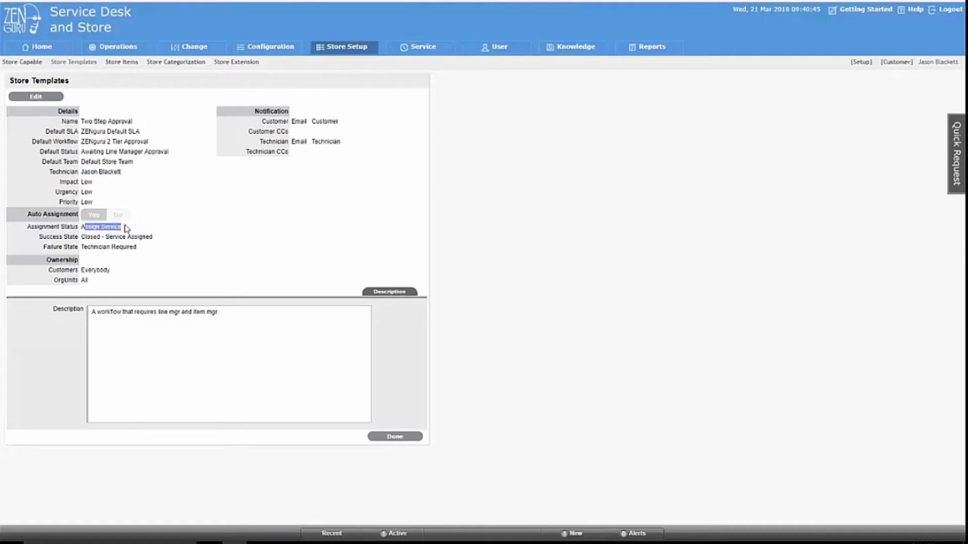
mouse_move(131, 237)
left_mouse_down()
mouse_move(109, 238)
mouse_move(123, 247)
left_mouse_up()
left_click(33, 63)
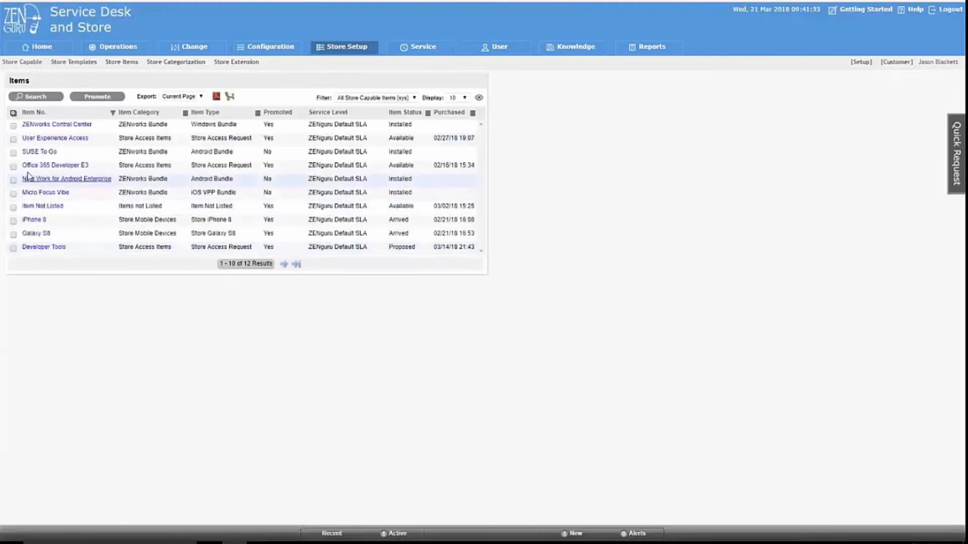
Open Office 365 Developer E3 from Store Items, note its Two Step Approval template, and start editing it.
left_click(13, 166)
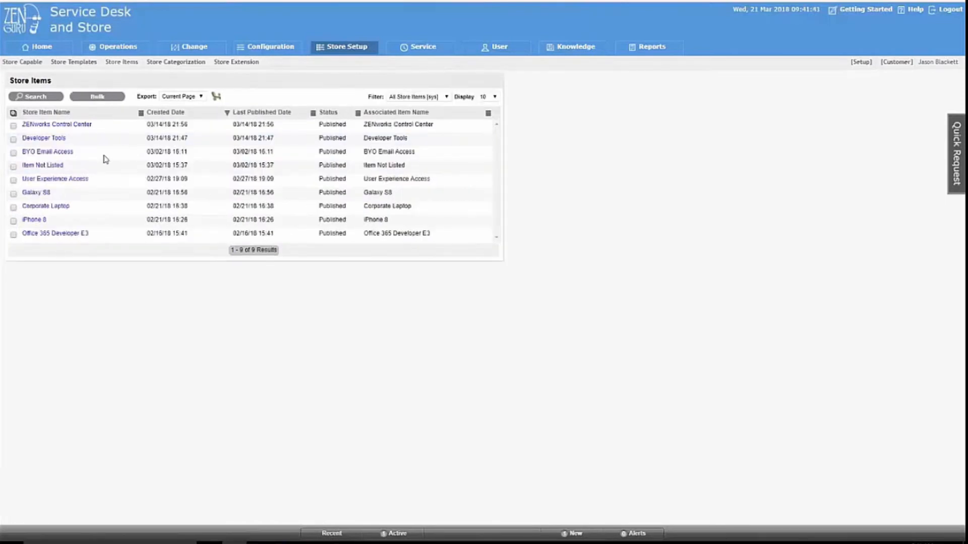
left_click(49, 235)
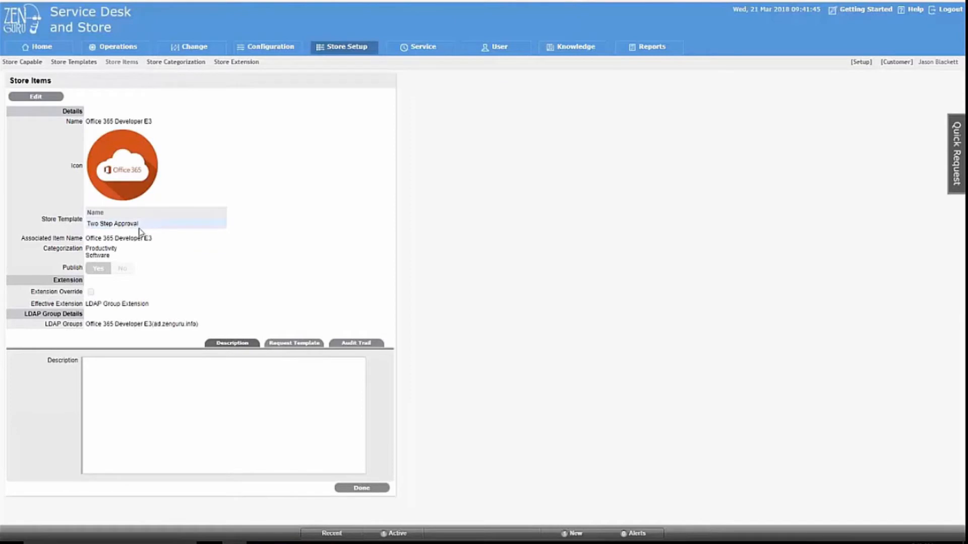
left_click_drag(139, 226, 87, 227)
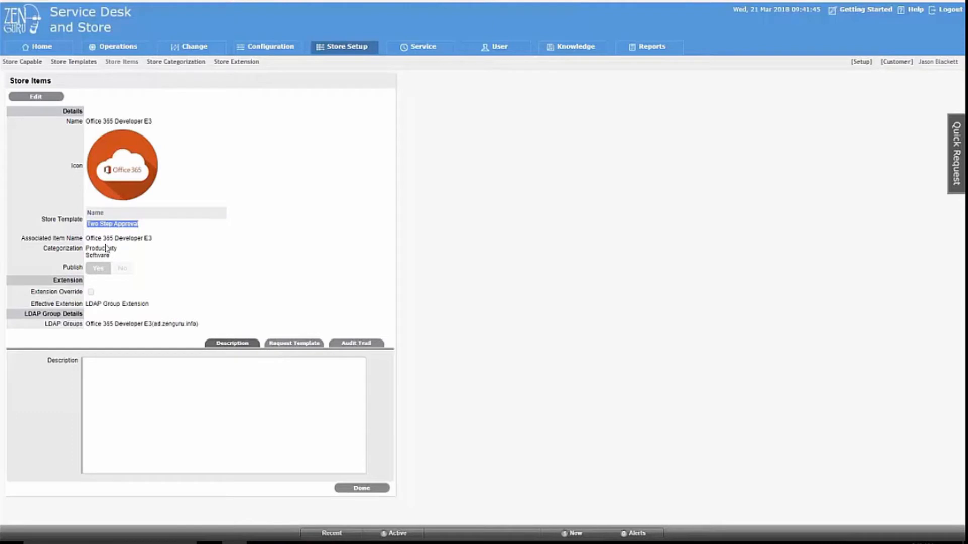
left_click(20, 97)
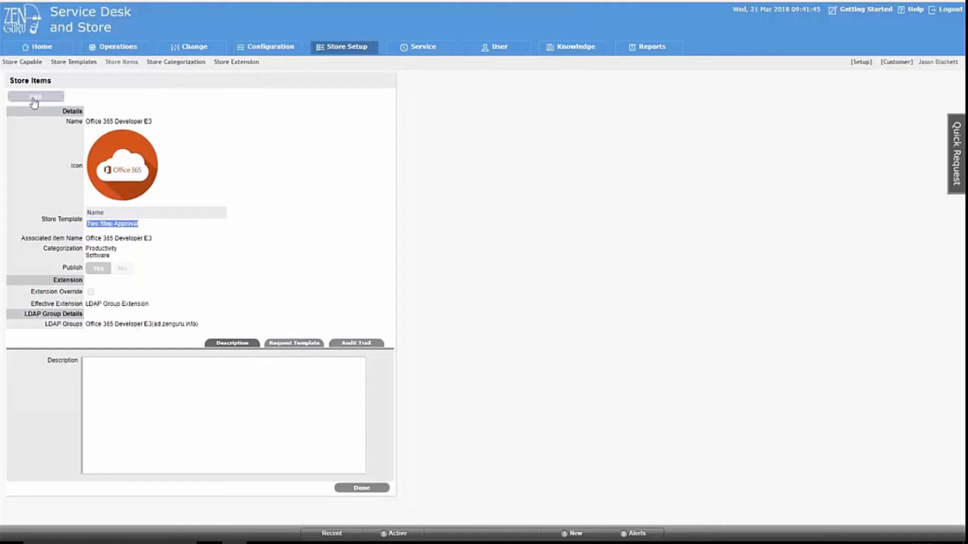
Review the Office 365 Developer E3 item's LDAP Group Extension setting, override option and linked LDAP group.
triple_click(151, 301)
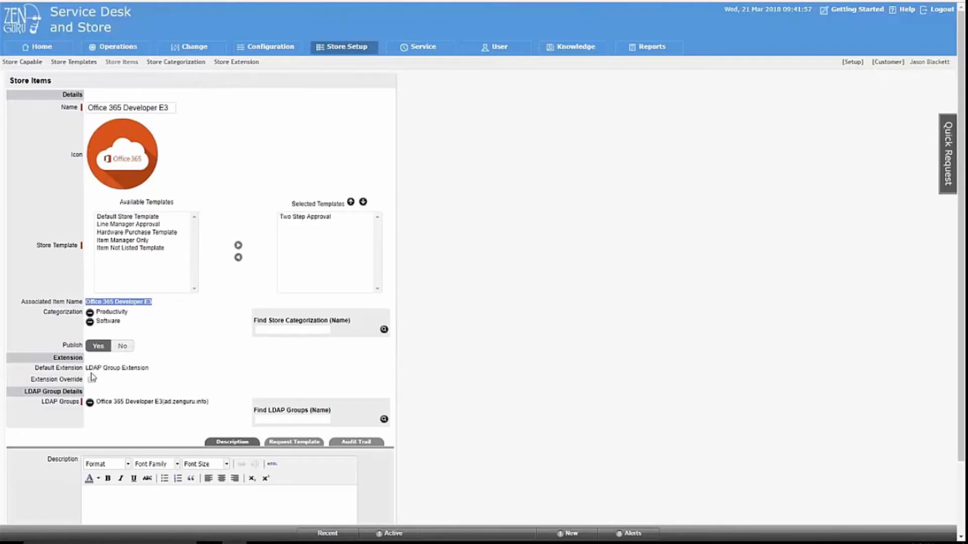
left_click_drag(86, 368, 149, 369)
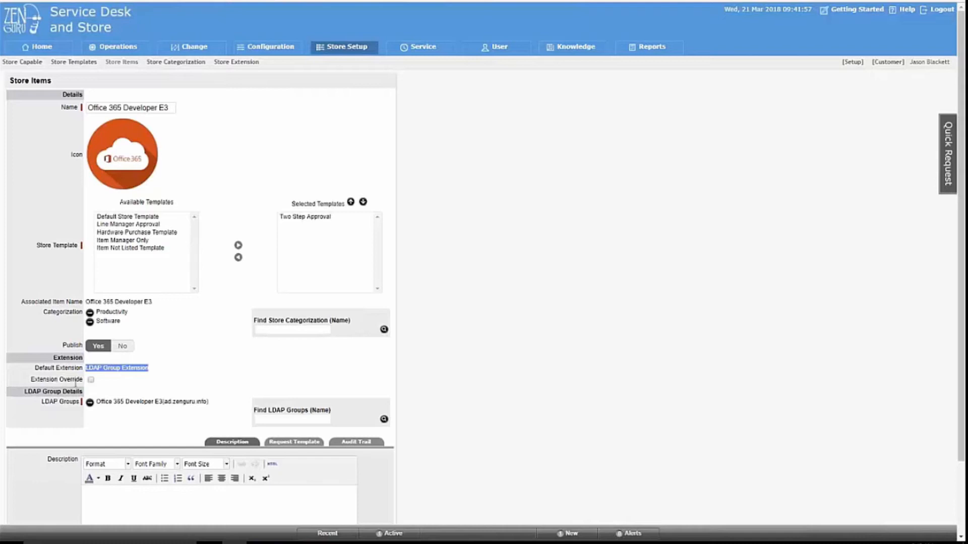
double_click(70, 380)
left_click_drag(73, 392, 23, 391)
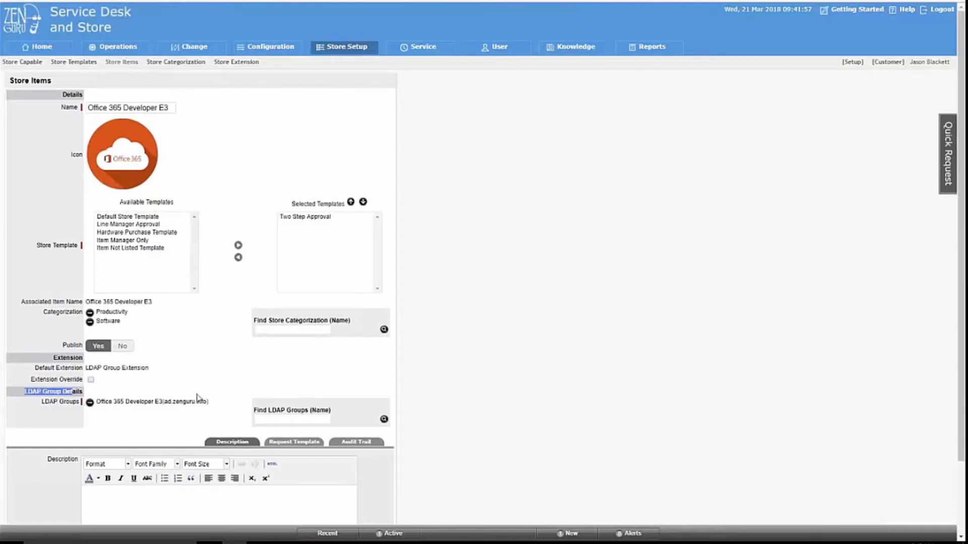
left_click_drag(204, 402, 95, 401)
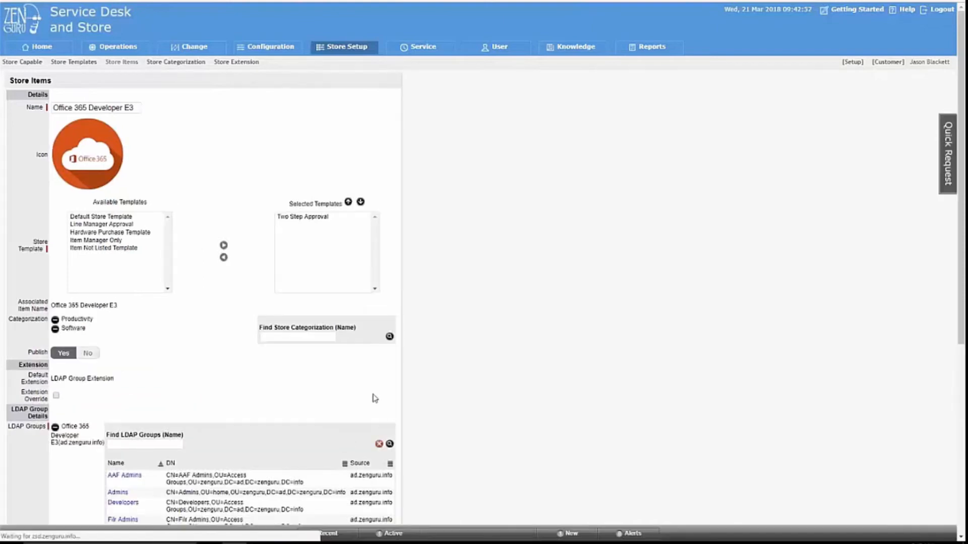
scroll(375, 398, "down", 5)
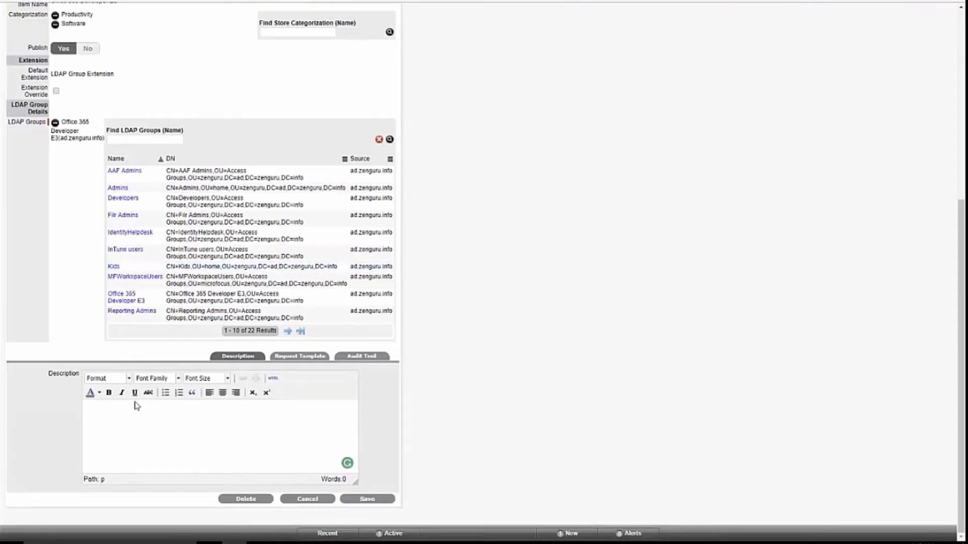
left_click(204, 412)
left_click(291, 357)
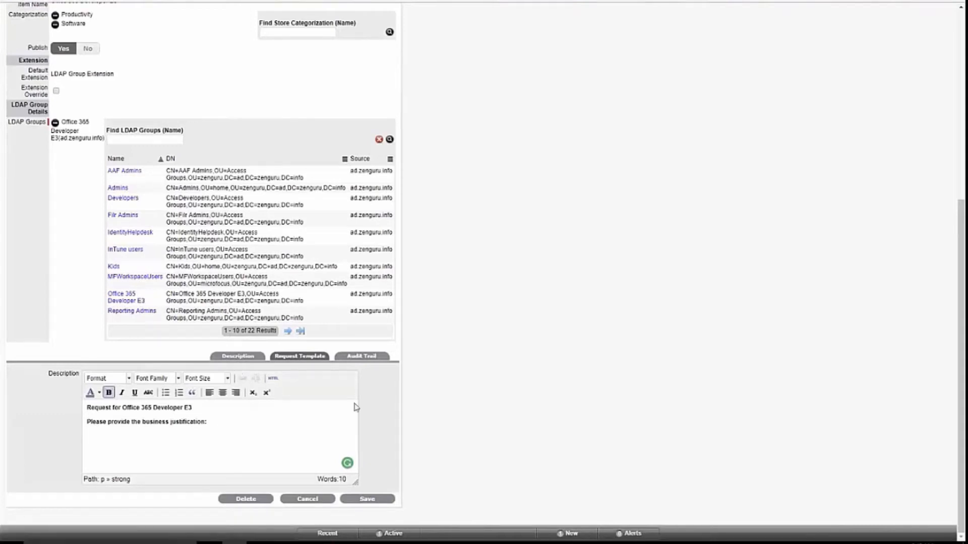
left_click(304, 500)
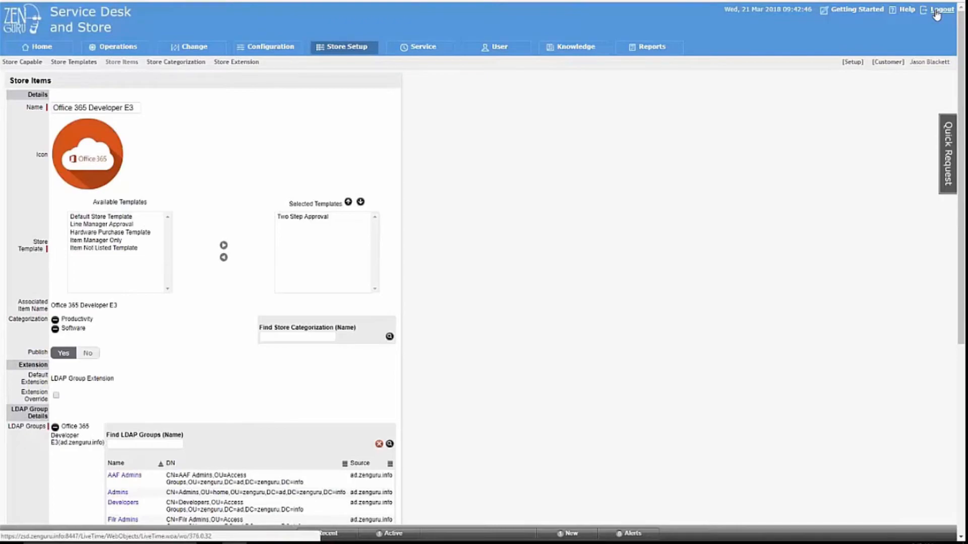
Sign in with the end user's username and password to reach the customer Store page.
left_click(520, 209)
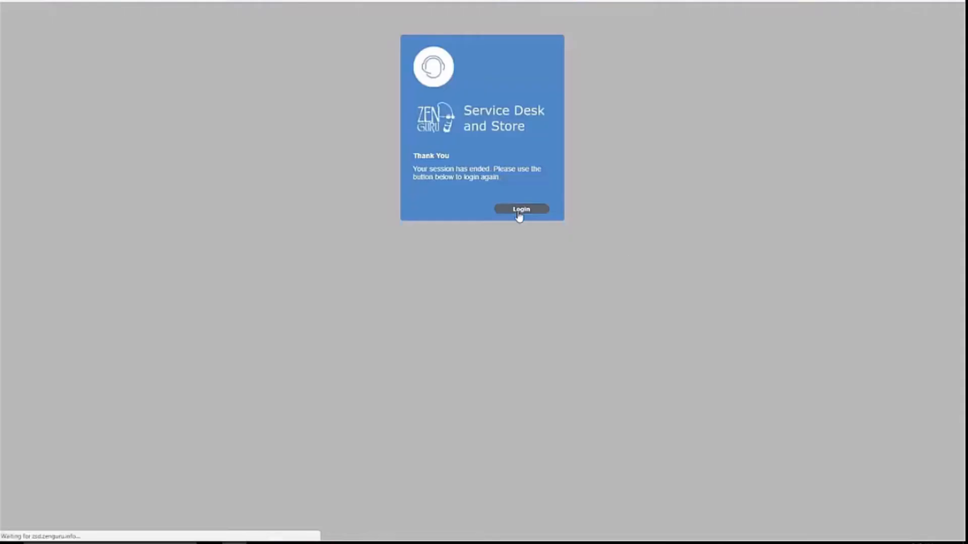
double_click(504, 244)
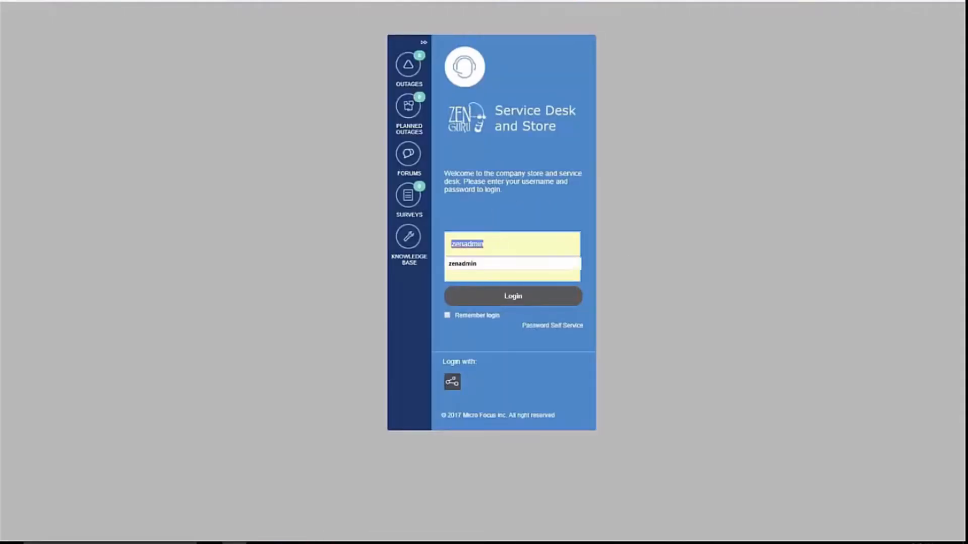
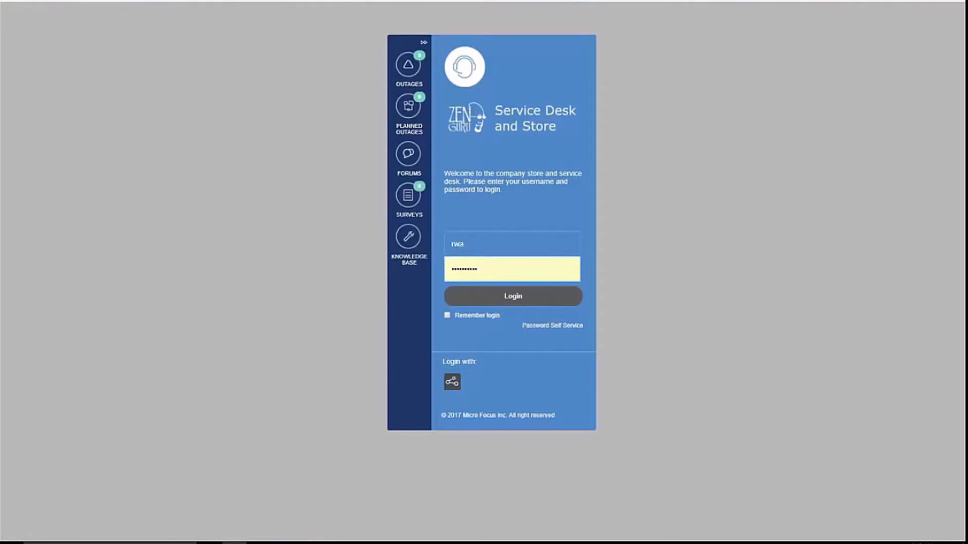
key("Tab")
type("•••••")
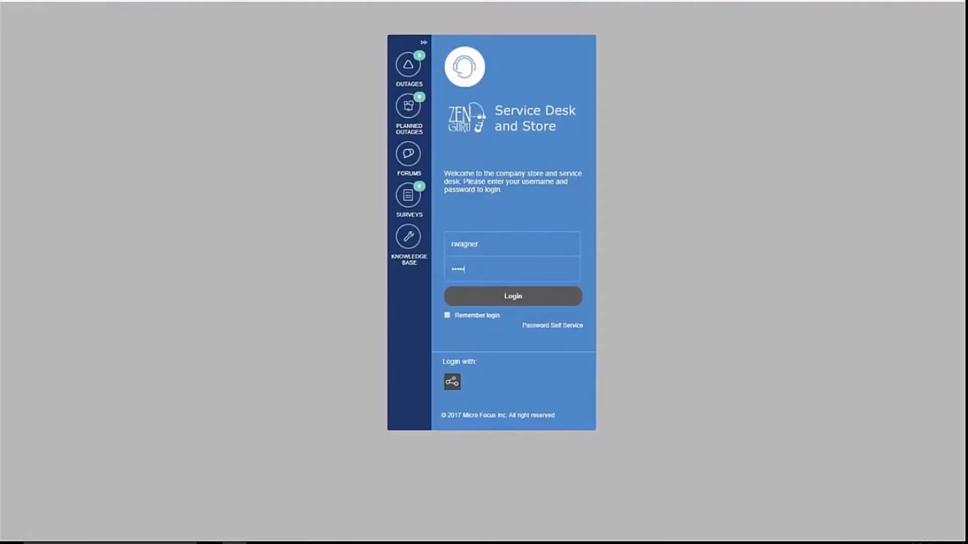
type("••••••••")
key("Return")
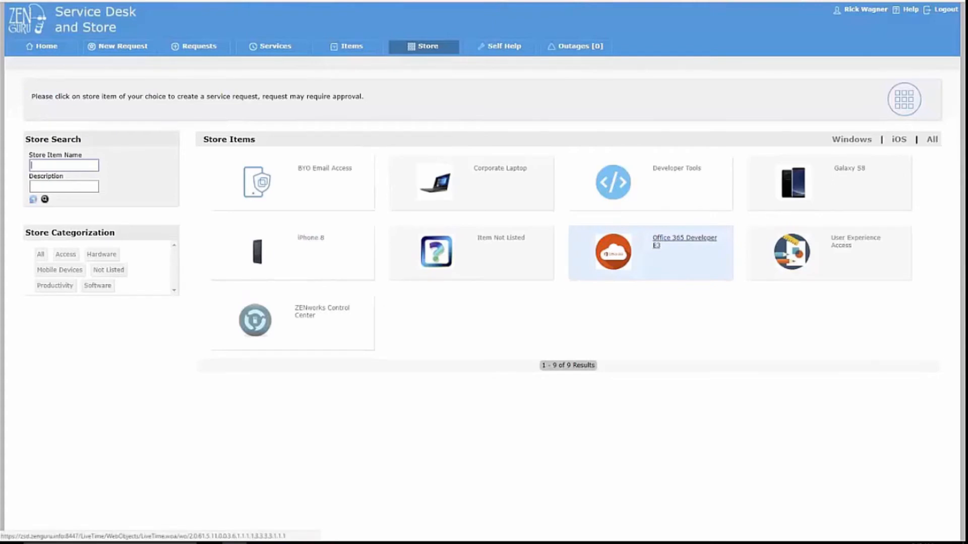
Request Office 365 Developer E3 with justification 'All of my peers have it and it looks gool', then return to the Store.
left_click(655, 246)
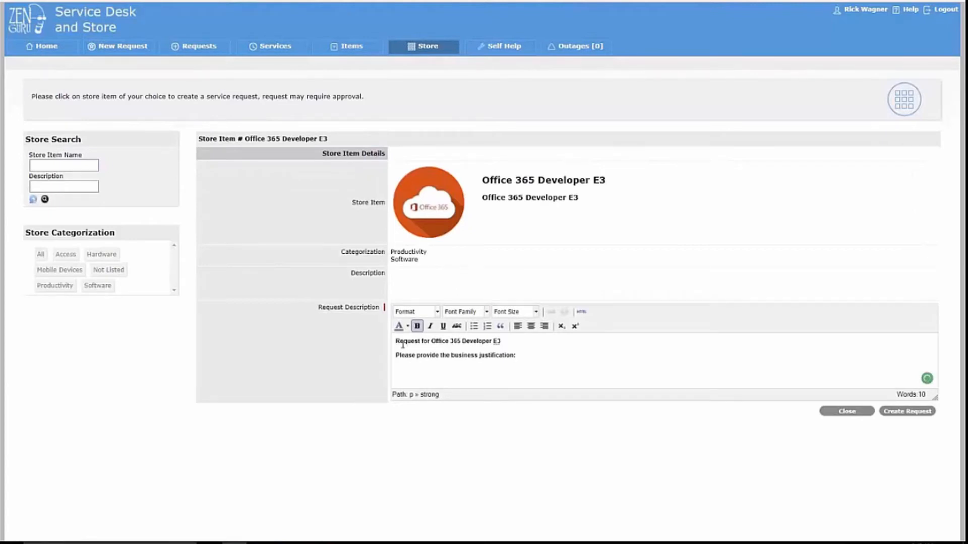
left_click(547, 361)
key("Return")
type("All of my pe")
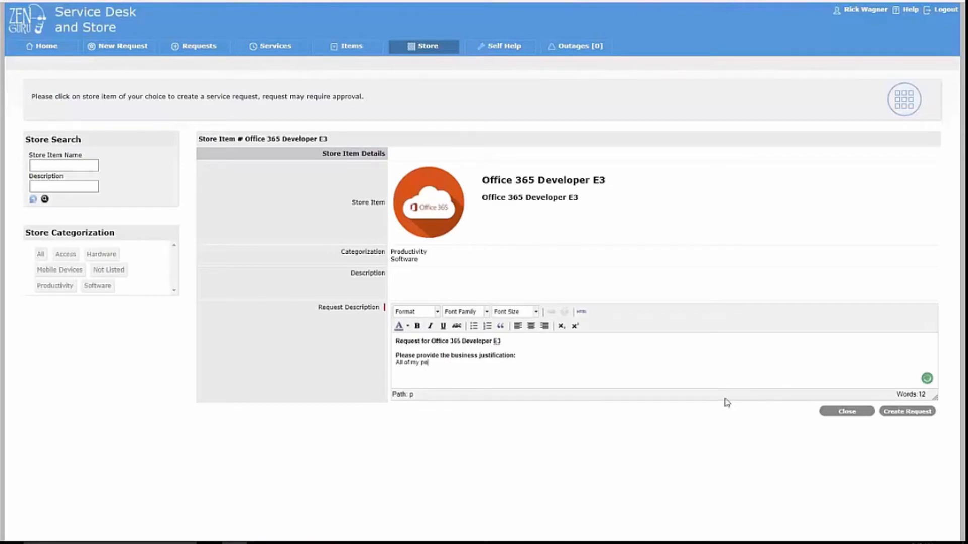
type("ers have it and it looks g")
type("ool")
left_click(897, 413)
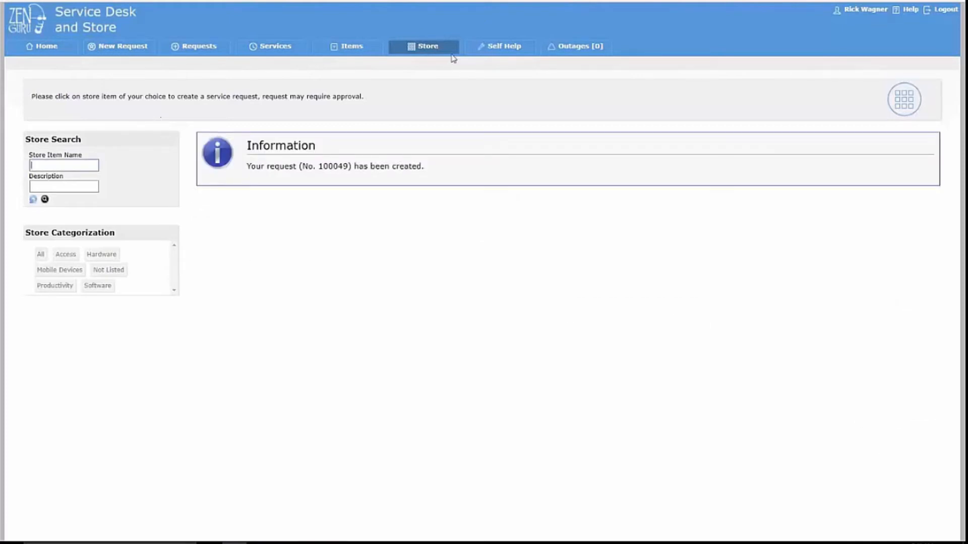
left_click(426, 46)
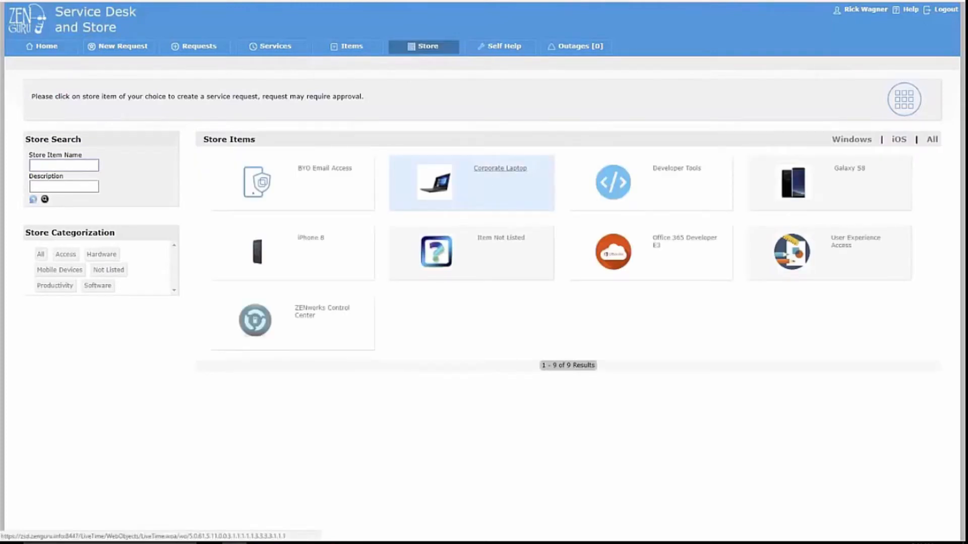
Browse the Corporate Laptop item's laptop types and close it without requesting.
left_click(471, 183)
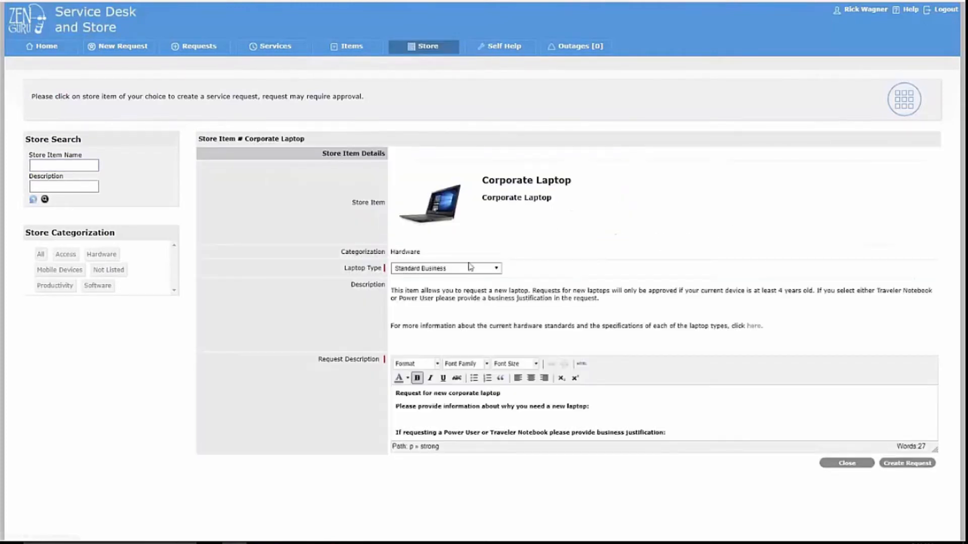
left_click(470, 268)
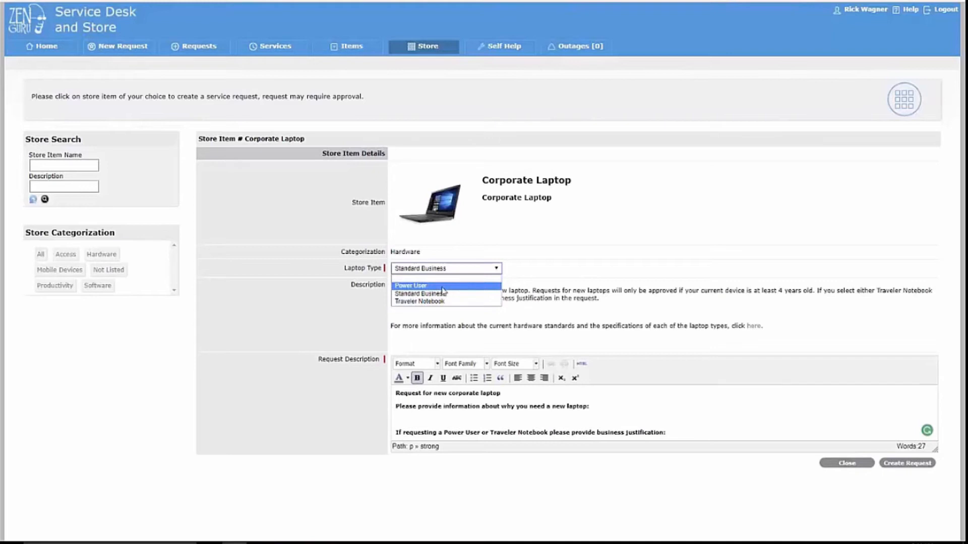
left_click(847, 464)
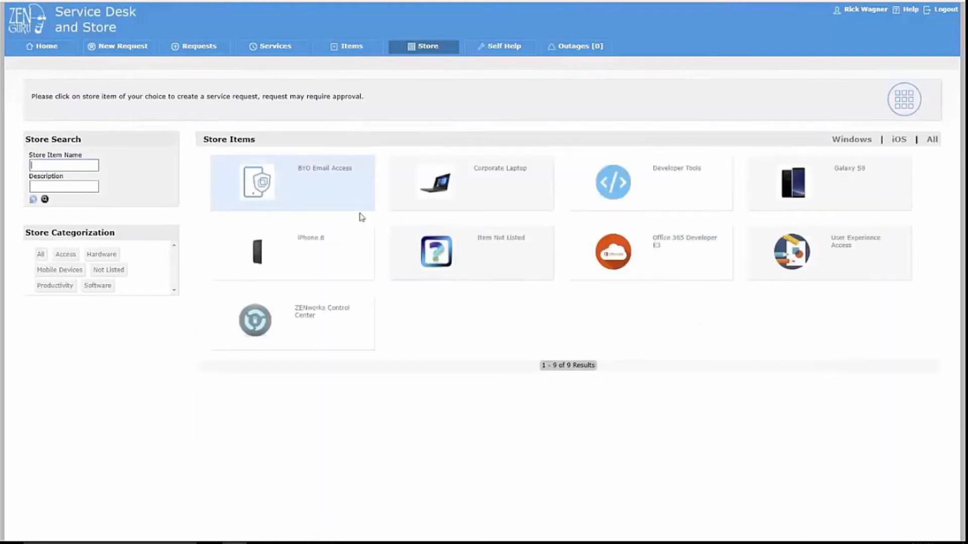
Try the Item Not Listed form with item type Other, close it unrequested, and go to Home.
left_click(520, 243)
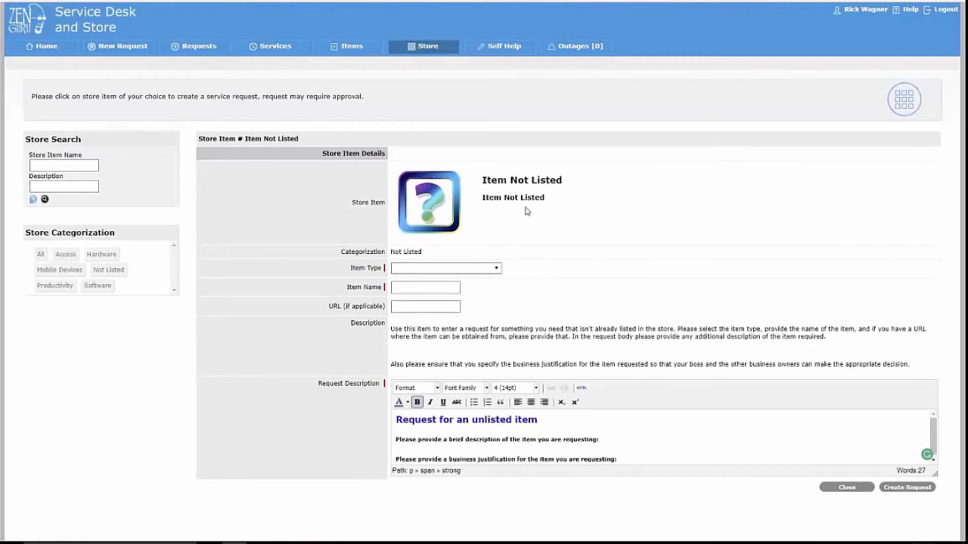
left_click(498, 269)
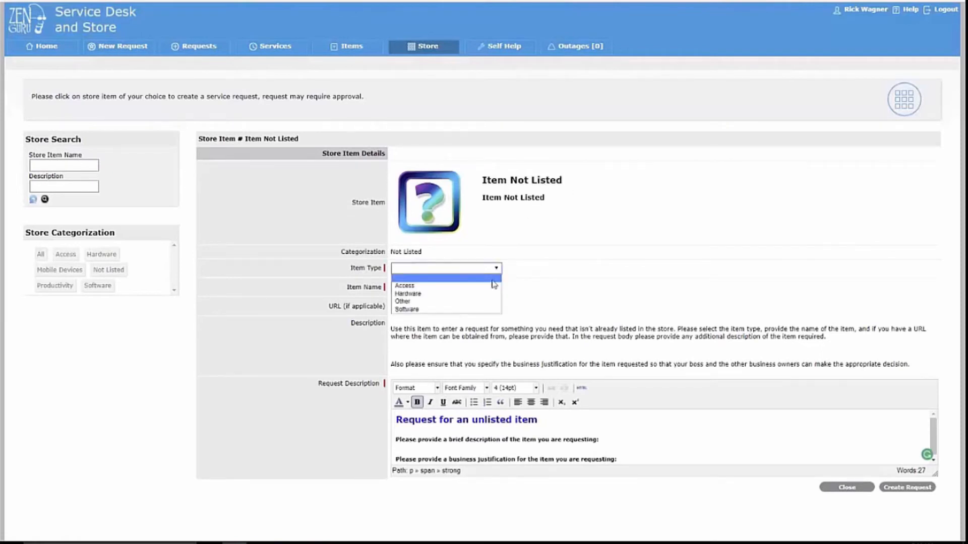
left_click(470, 301)
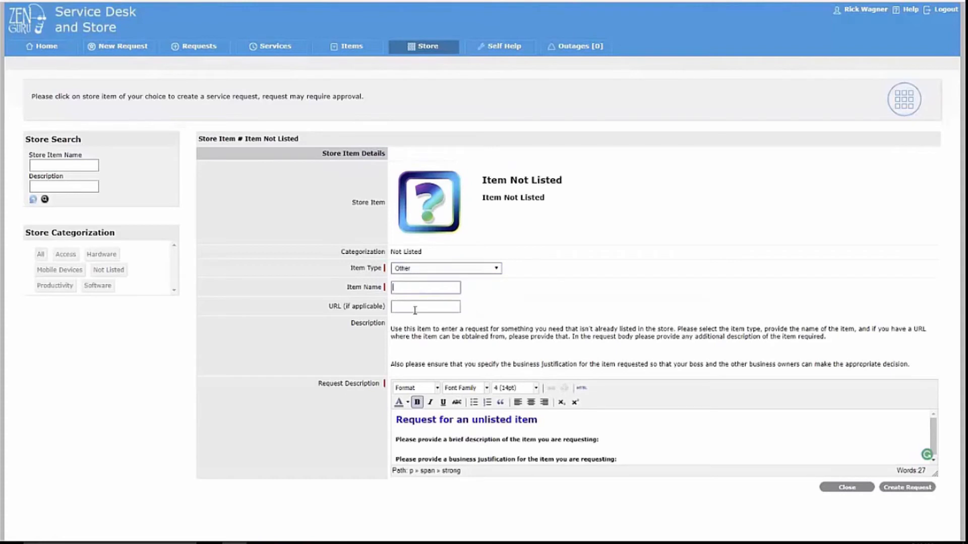
left_click(444, 306)
left_click(835, 487)
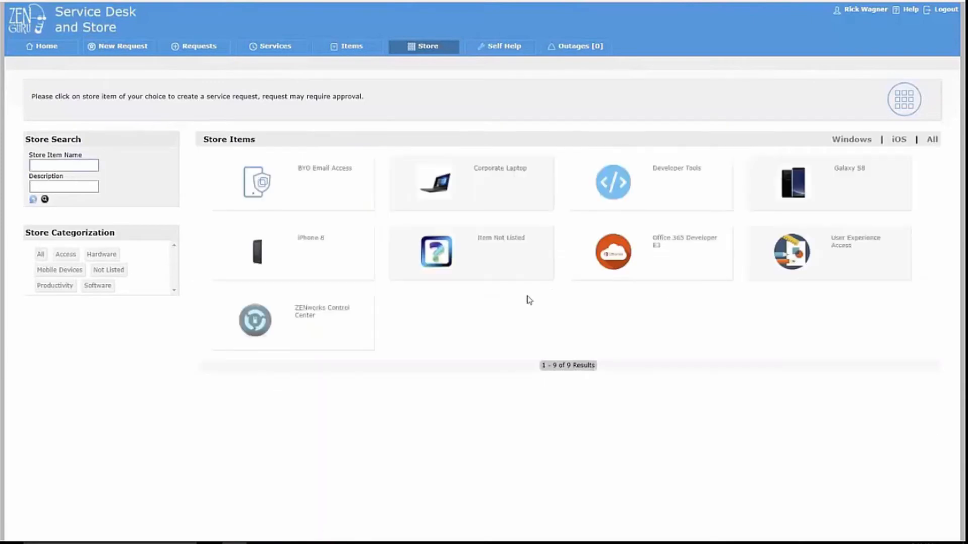
left_click(59, 50)
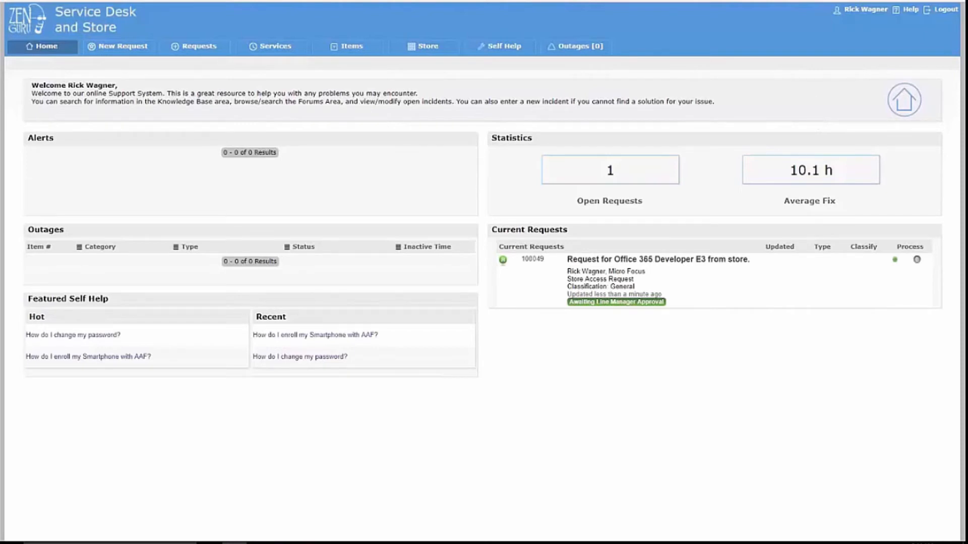
Sign out, sign back in as the line manager account, and open the Home dashboard.
left_click(944, 9)
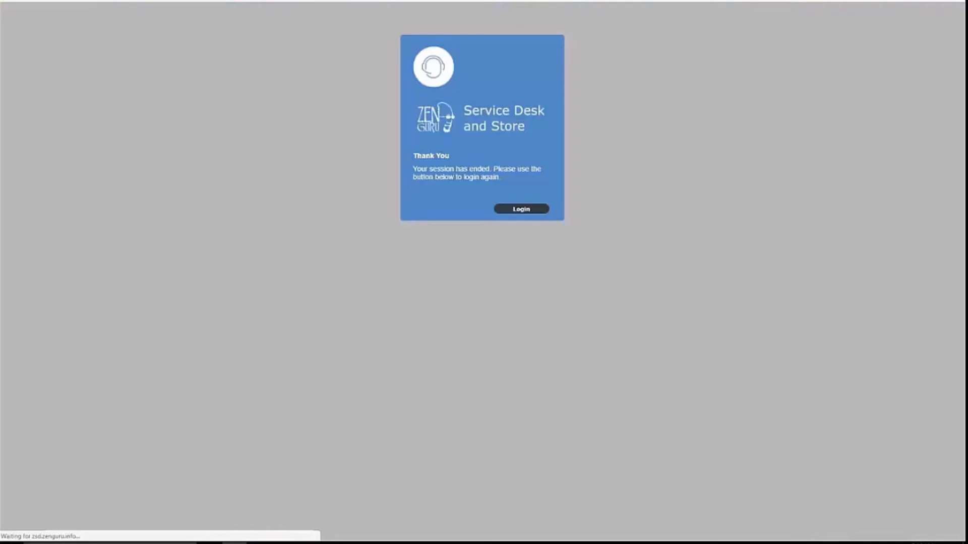
left_click(527, 207)
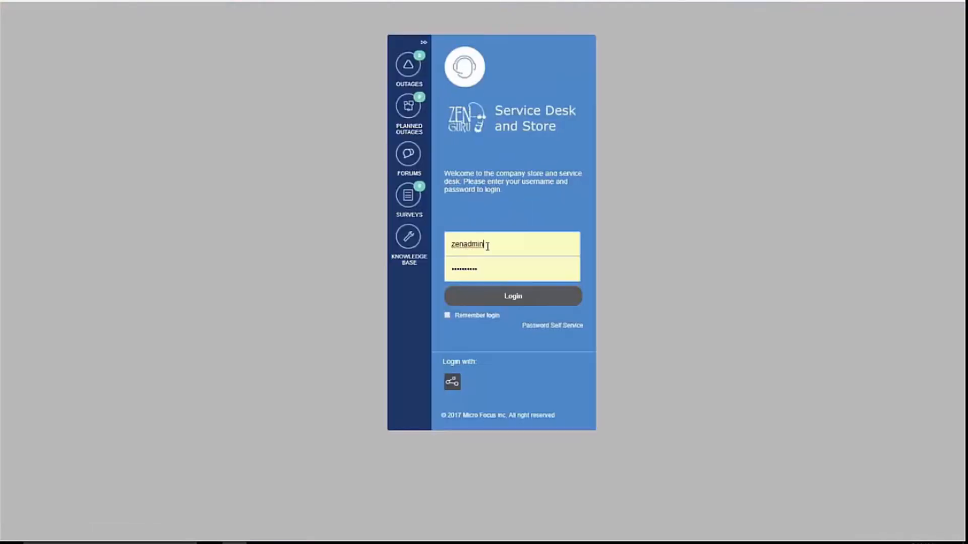
left_click_drag(494, 244, 398, 232)
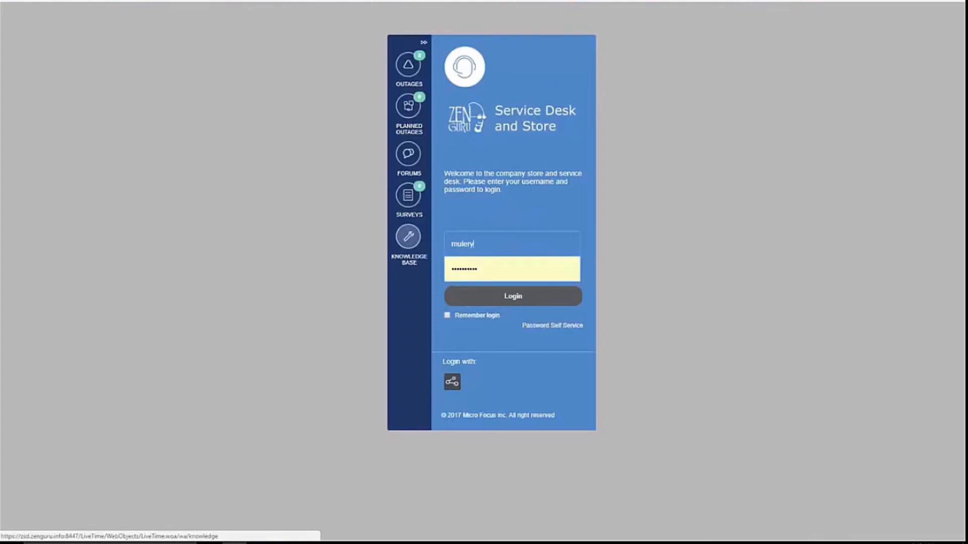
key("Tab")
type("*************")
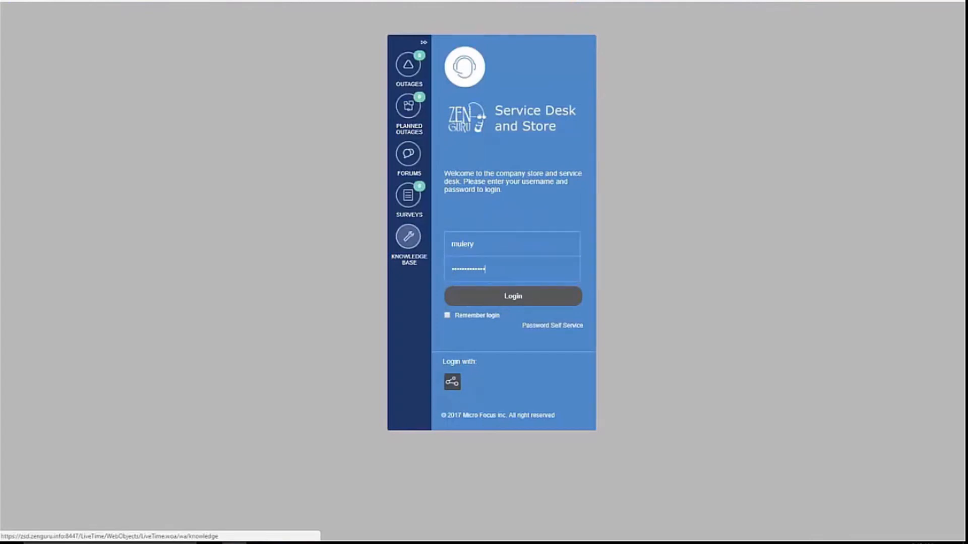
key("Return")
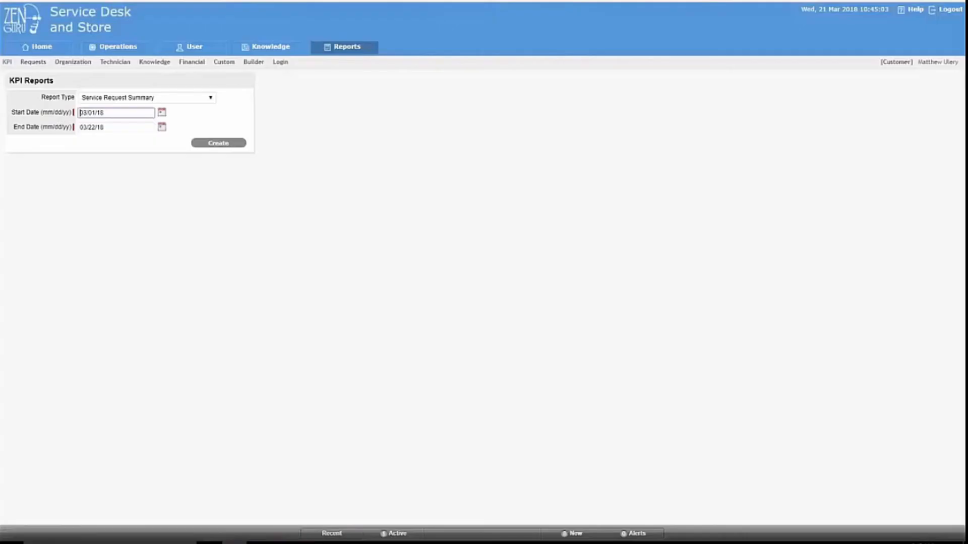
left_click(56, 50)
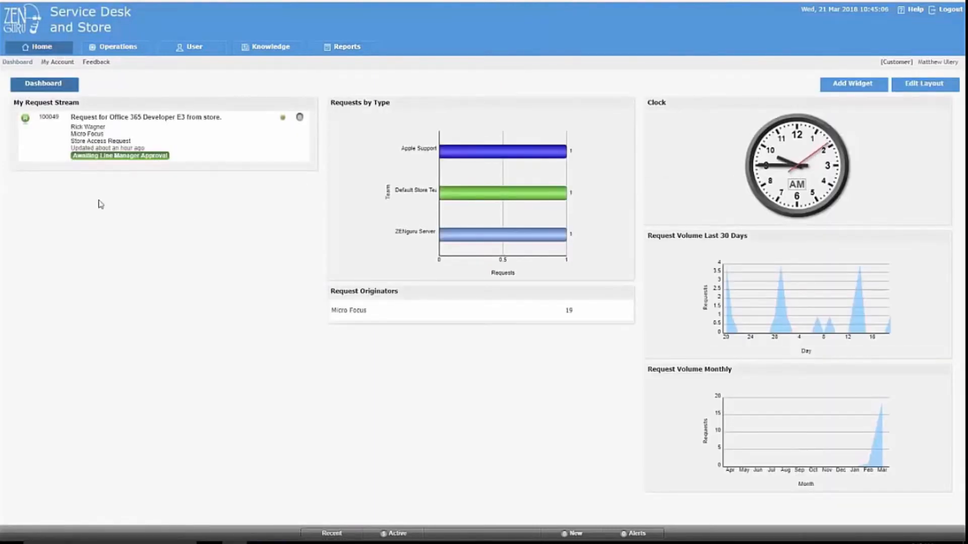
Accept request 100049 as line manager, moving it to Awaiting Item Manager Approval.
left_click(129, 120)
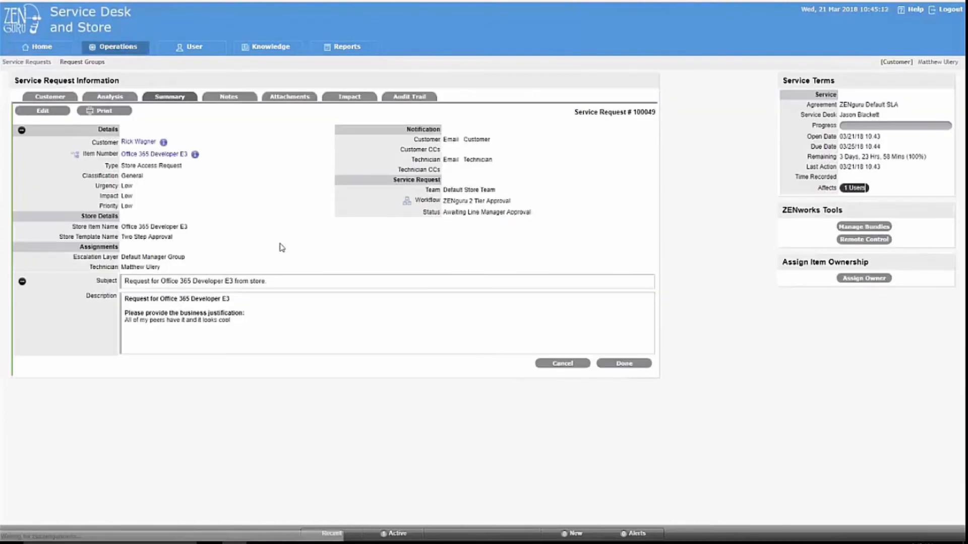
left_click_drag(131, 321, 217, 322)
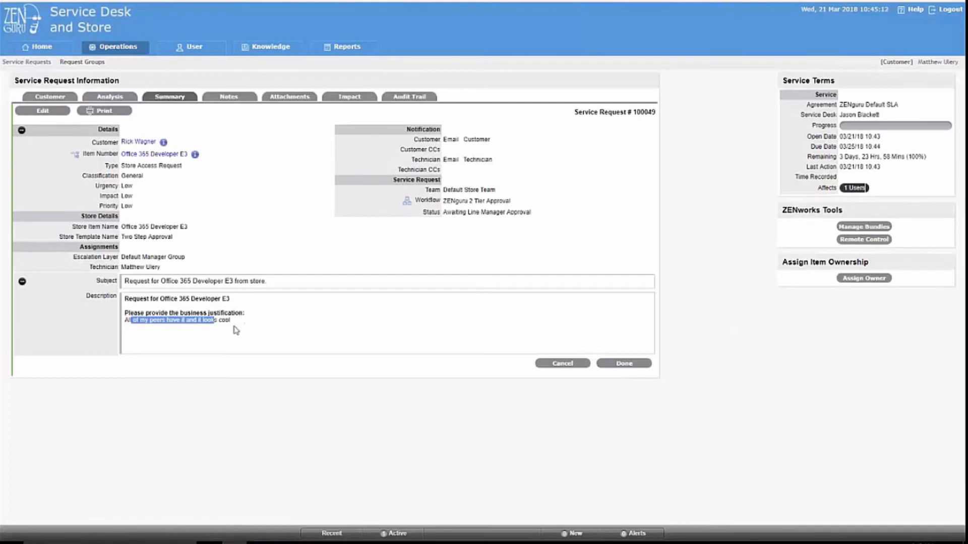
left_click(53, 115)
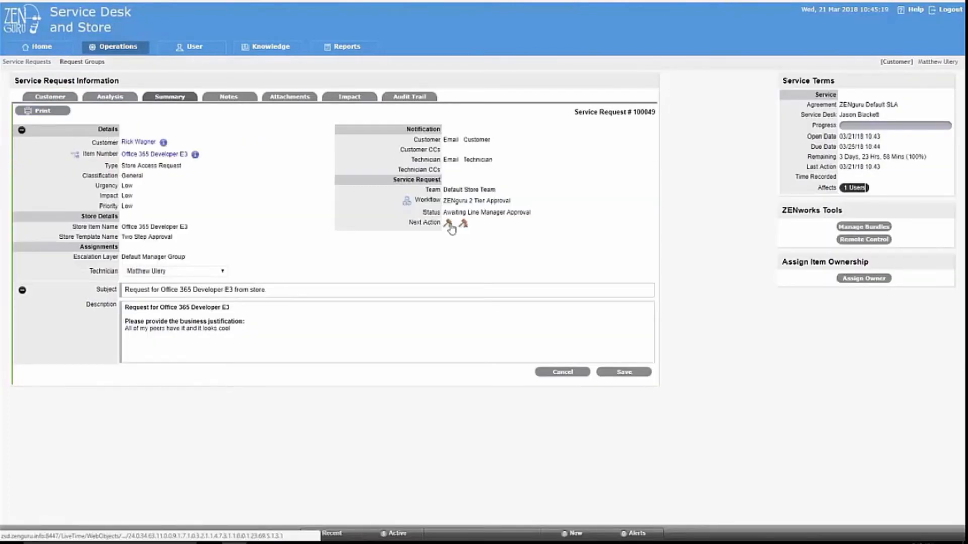
left_click(449, 225)
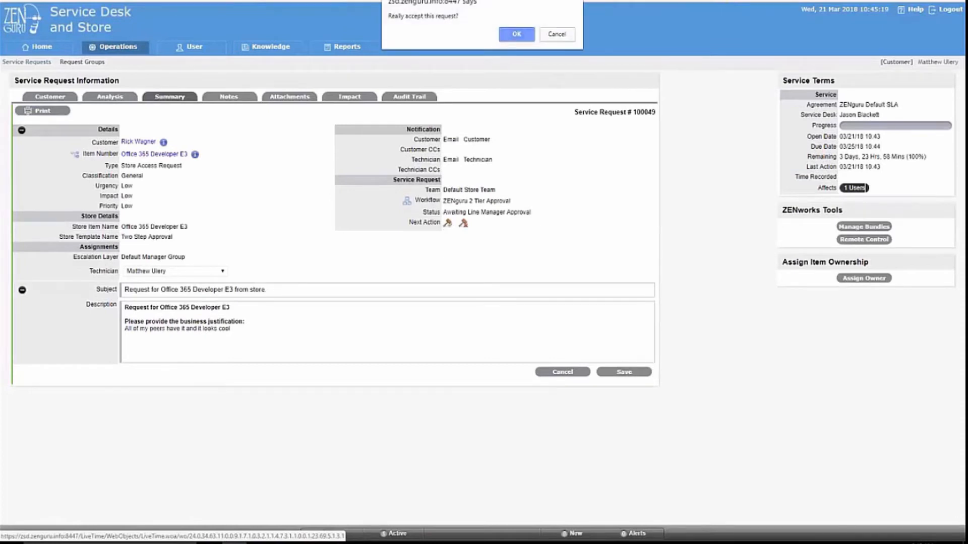
left_click(520, 34)
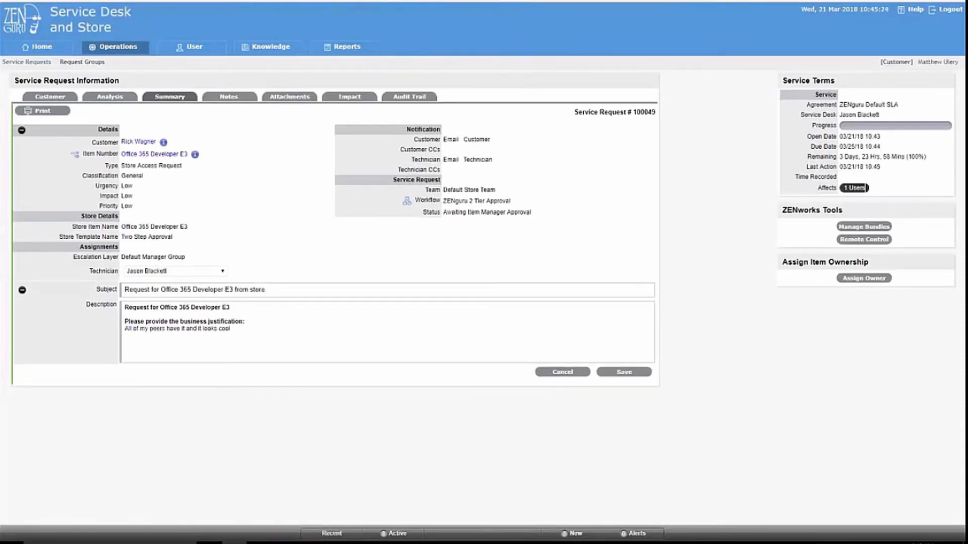
left_click_drag(446, 212, 532, 212)
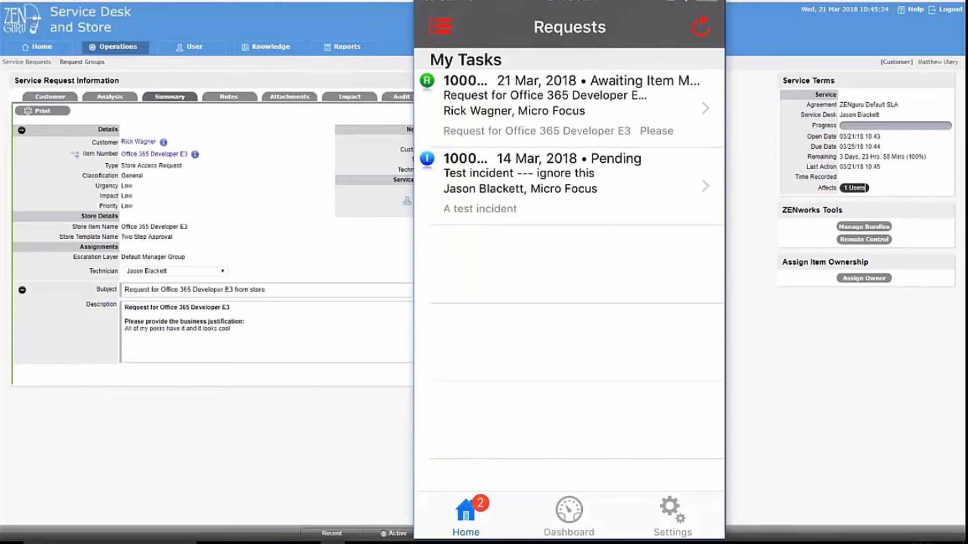
Add a 'verified license' note with status Assign Service to request 100049, then return to My Tasks.
left_click(569, 108)
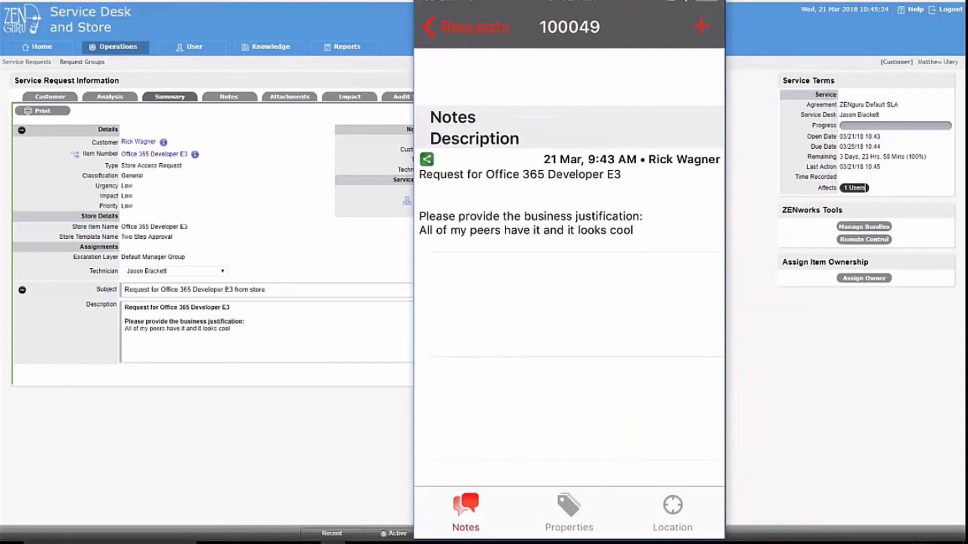
left_click(701, 26)
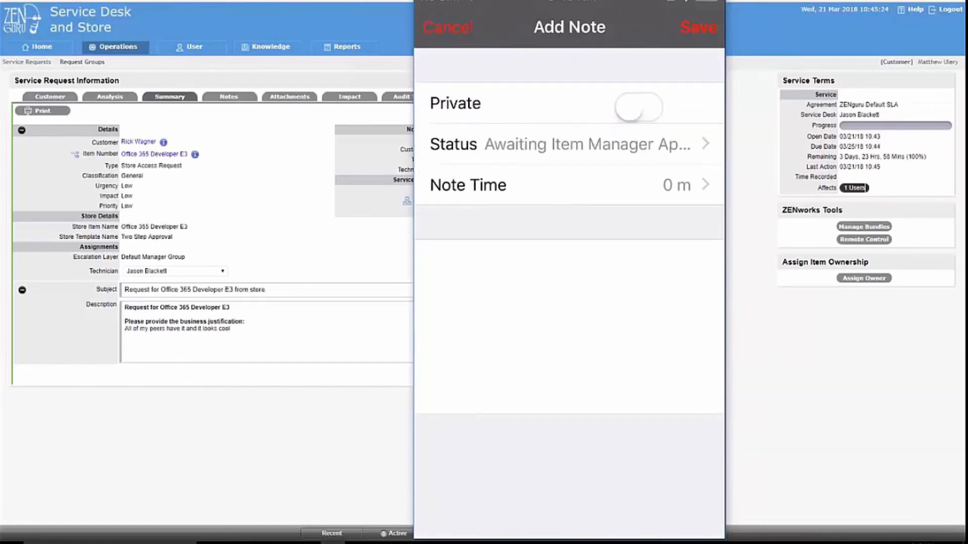
left_click(570, 144)
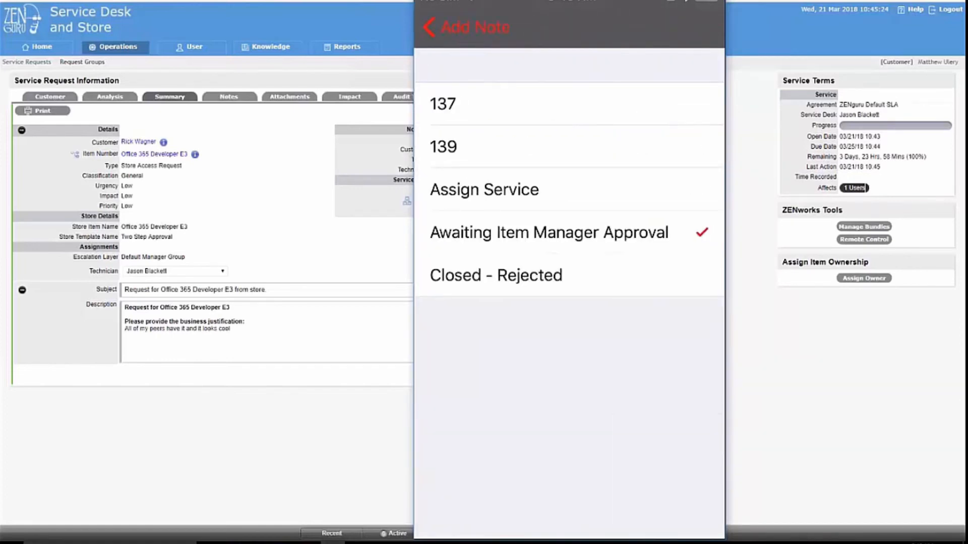
left_click(530, 189)
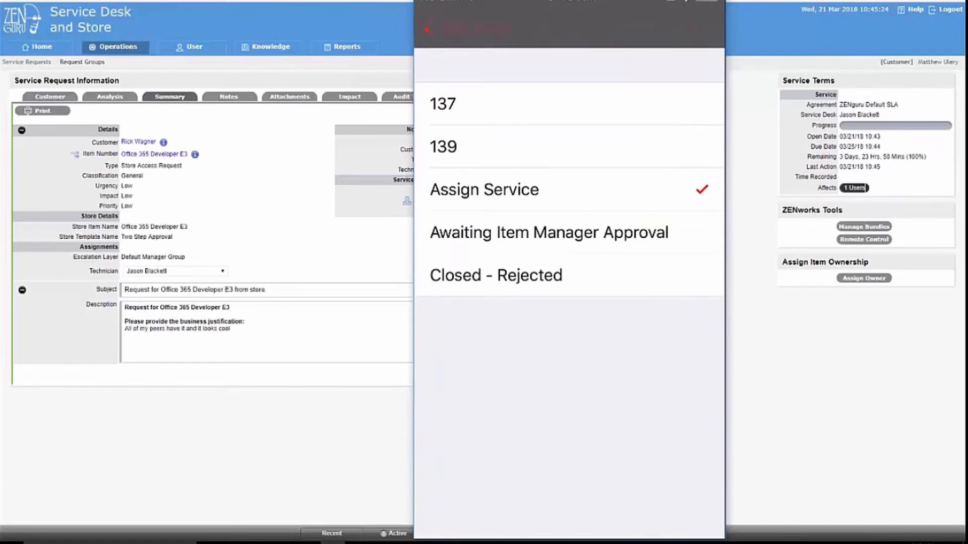
left_click(430, 257)
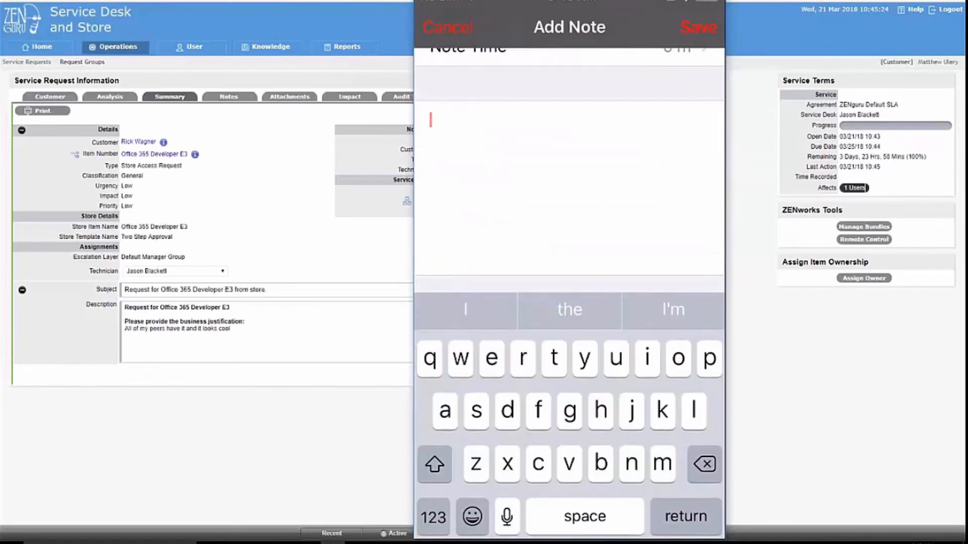
type("verified lic")
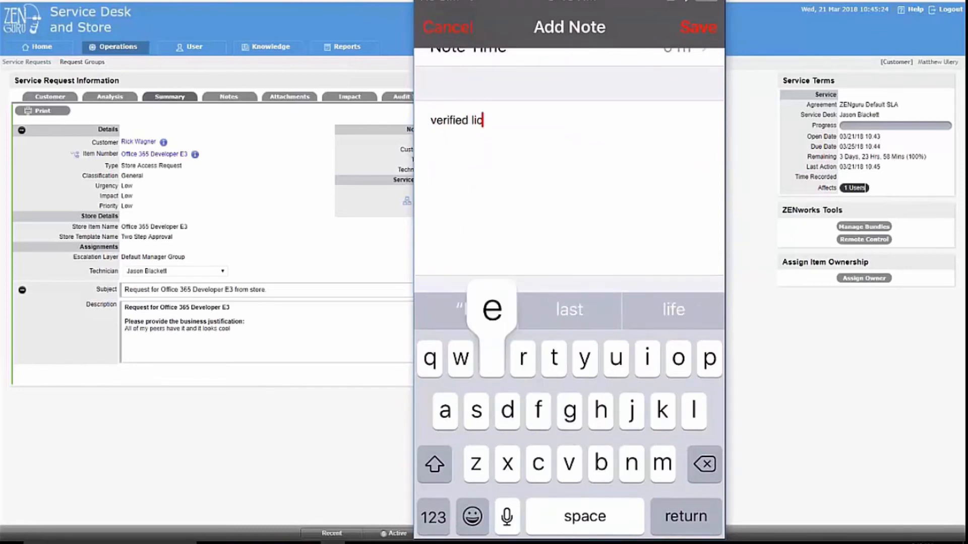
type("ense")
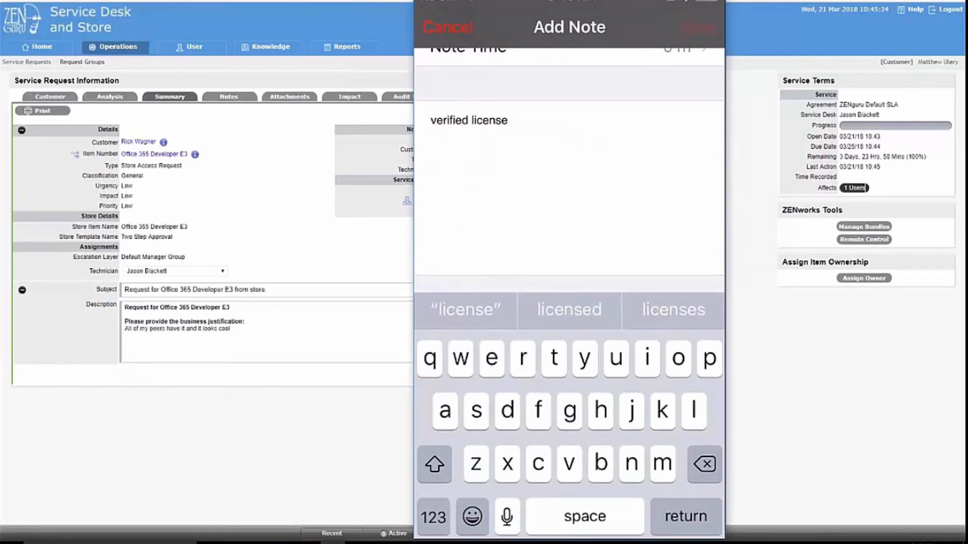
left_click(698, 26)
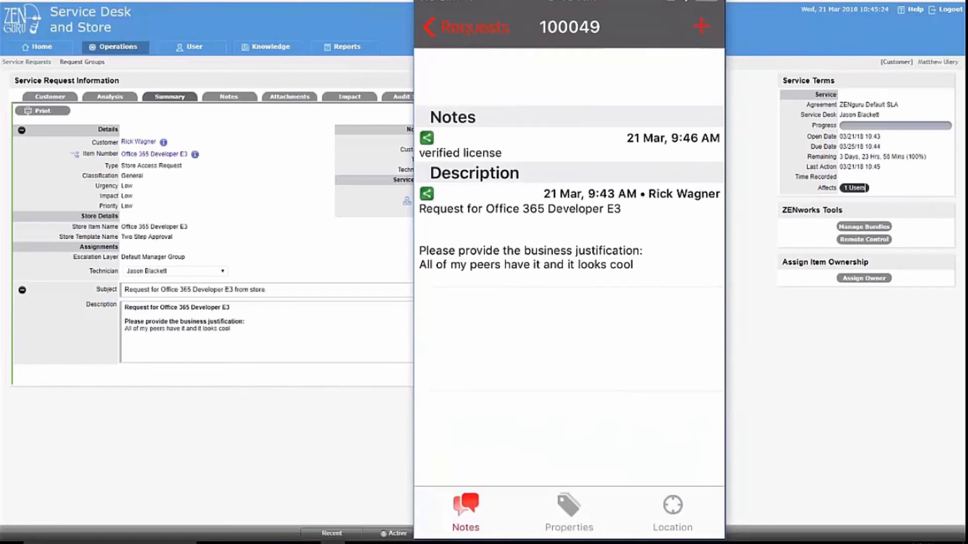
left_click(466, 27)
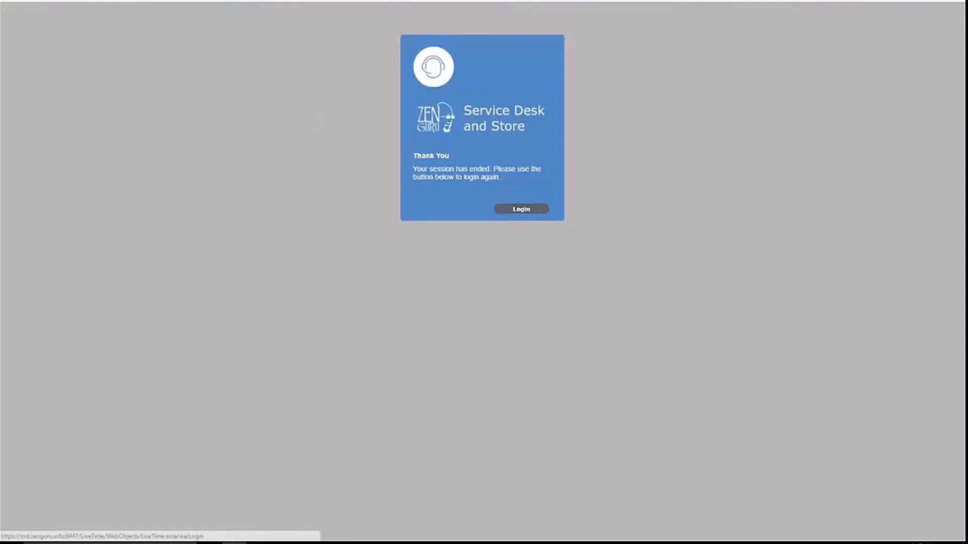
Sign back in to Service Desk with the technician's username and password.
left_click(547, 212)
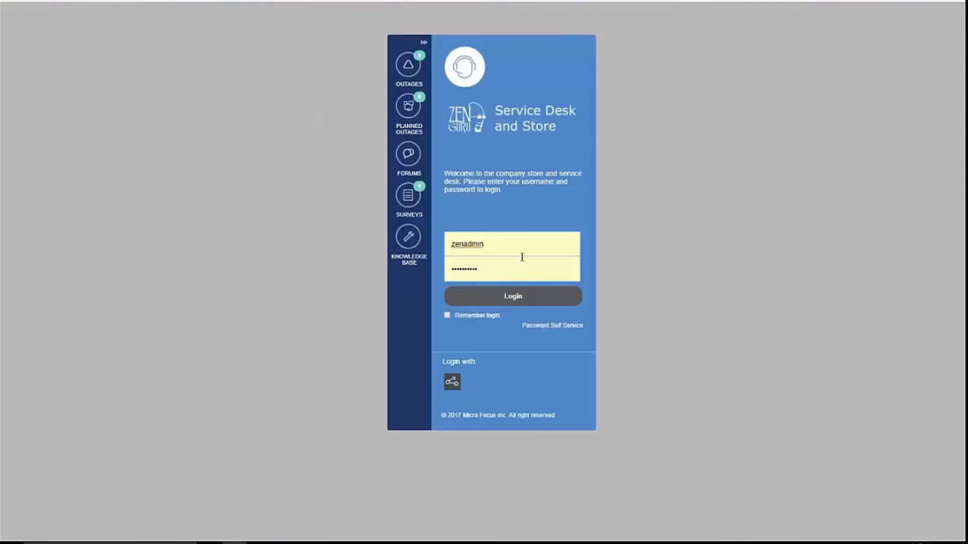
key("ctrl+a")
key("Tab")
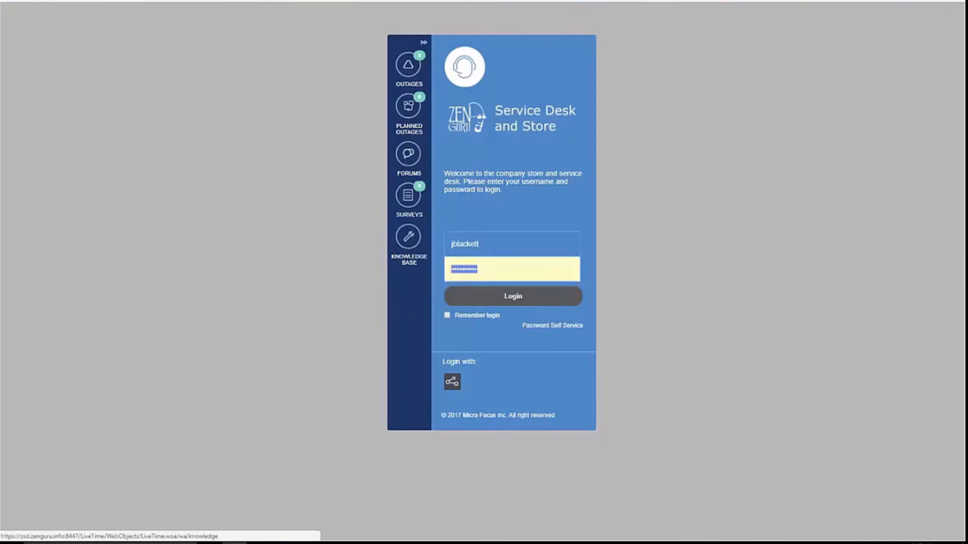
type("p")
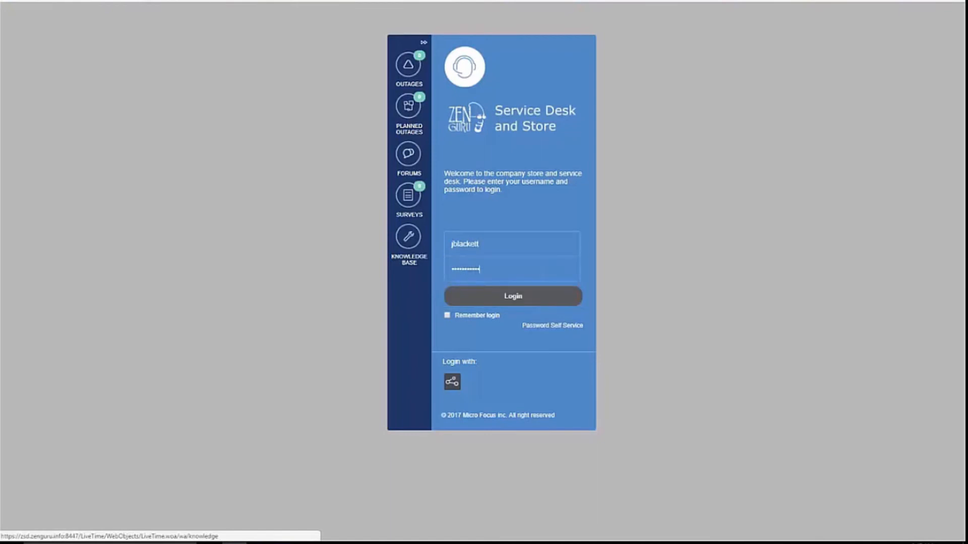
key("Return")
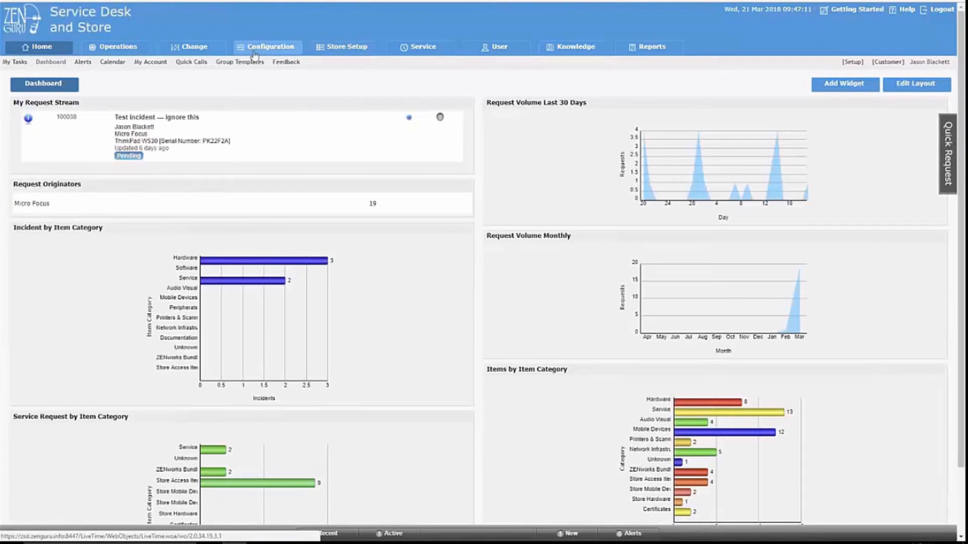
Open request 100049 from Operations and highlight its Closed - Service Assigned status.
left_click(120, 48)
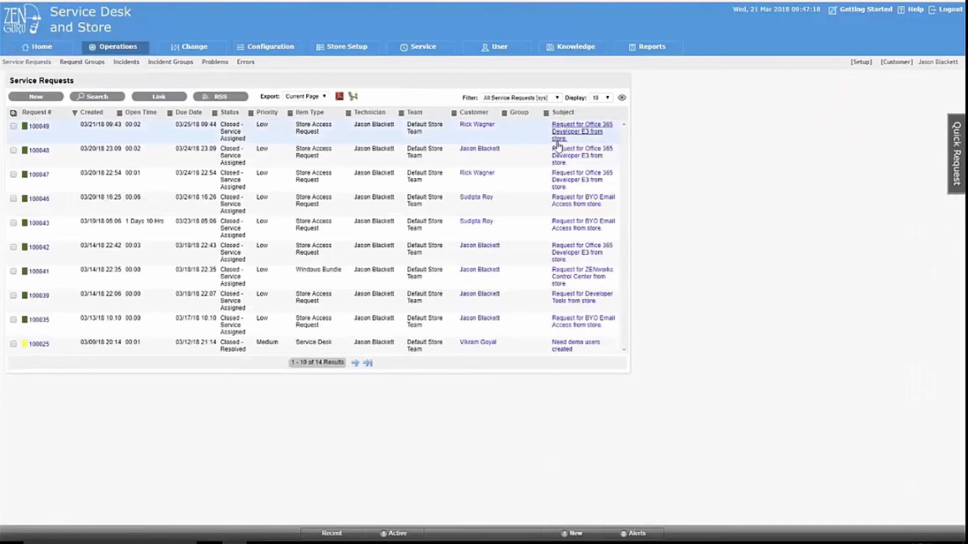
left_click(27, 128)
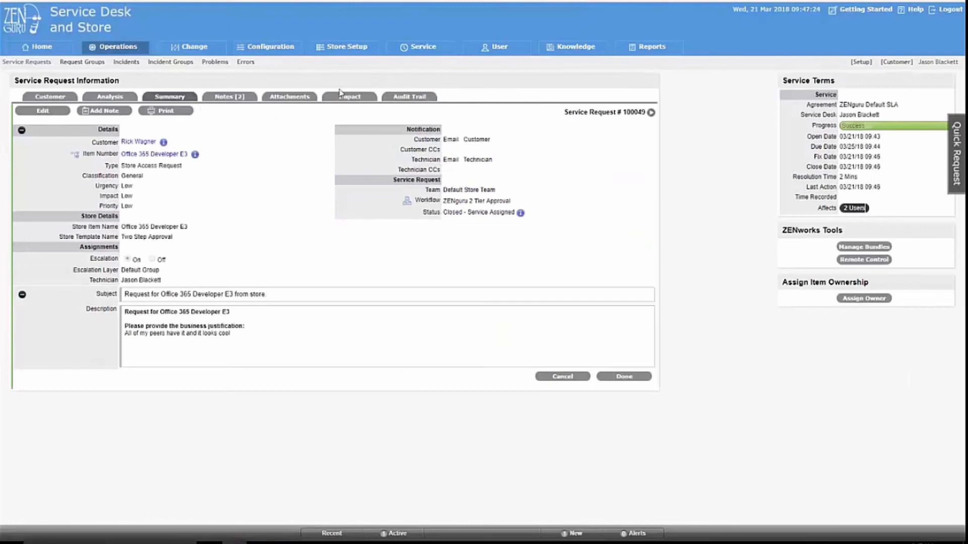
left_click_drag(443, 212, 518, 207)
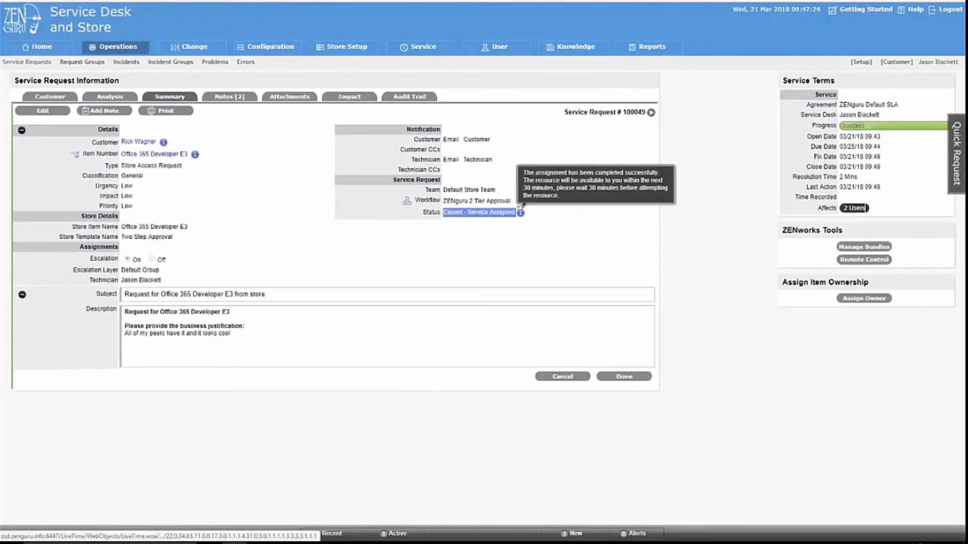
Show request 100049's notes, highlighting the verified license note and 'Invoking LDAP Extension. Success.'.
left_click(227, 101)
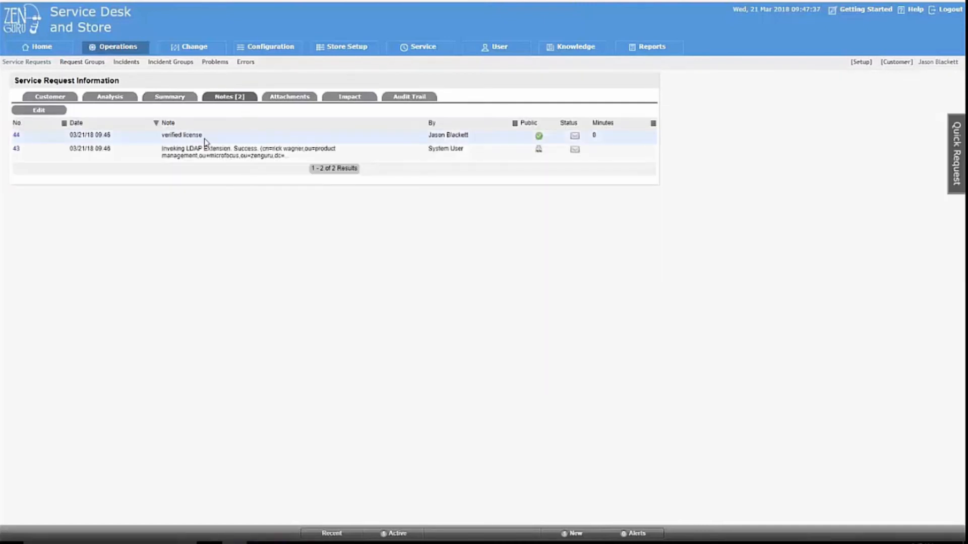
left_click_drag(203, 135, 163, 136)
left_click_drag(161, 149, 304, 166)
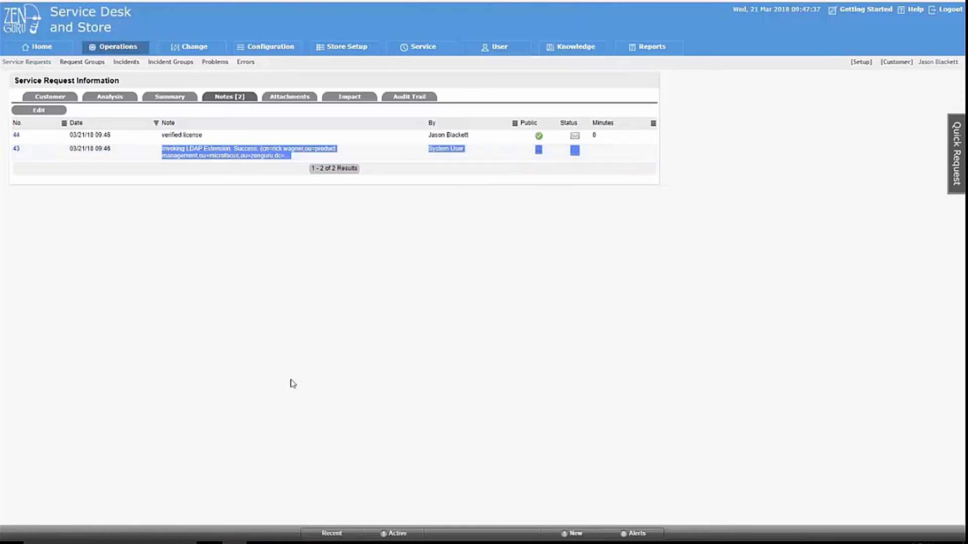
mouse_move(333, 542)
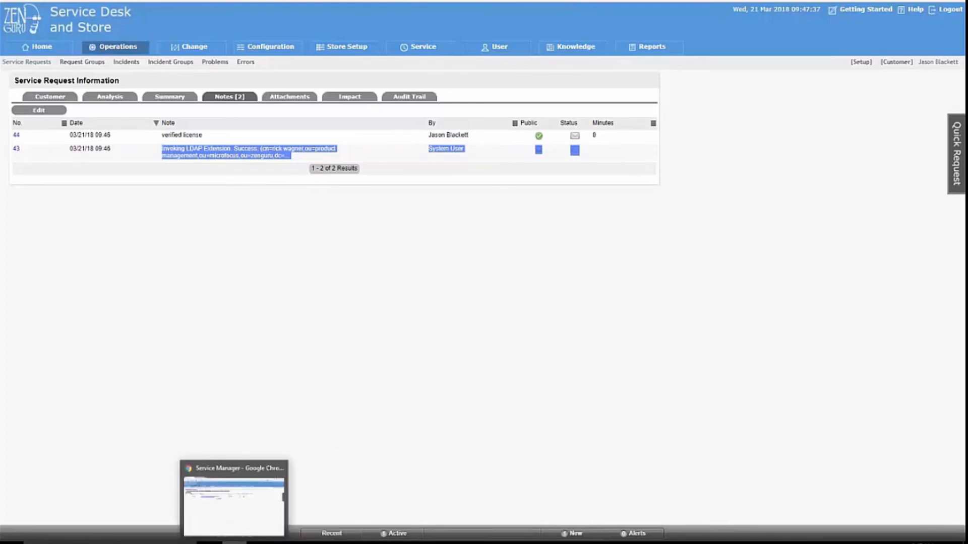
Switch to ZENworks Control Center and list the managed servers.
left_click(233, 542)
key("alt+Tab")
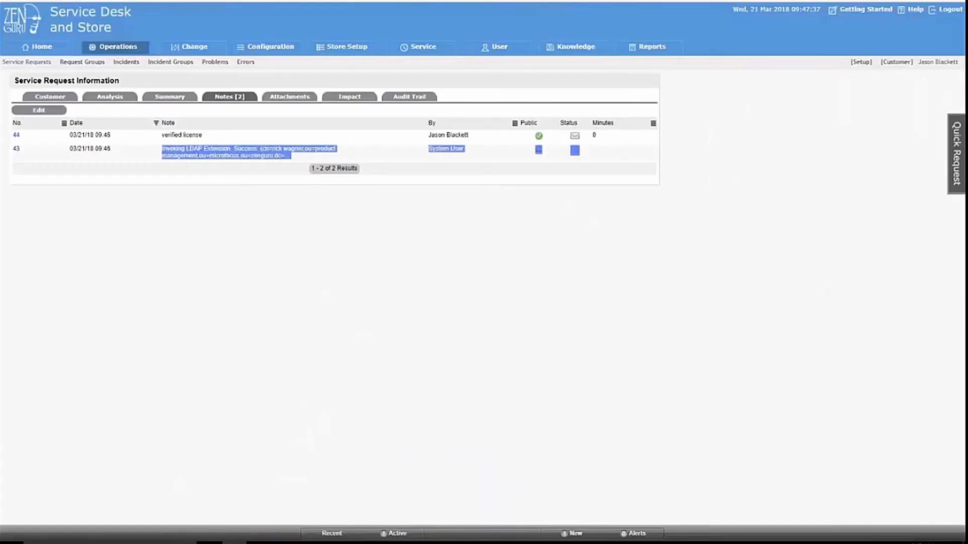
key("alt+Tab")
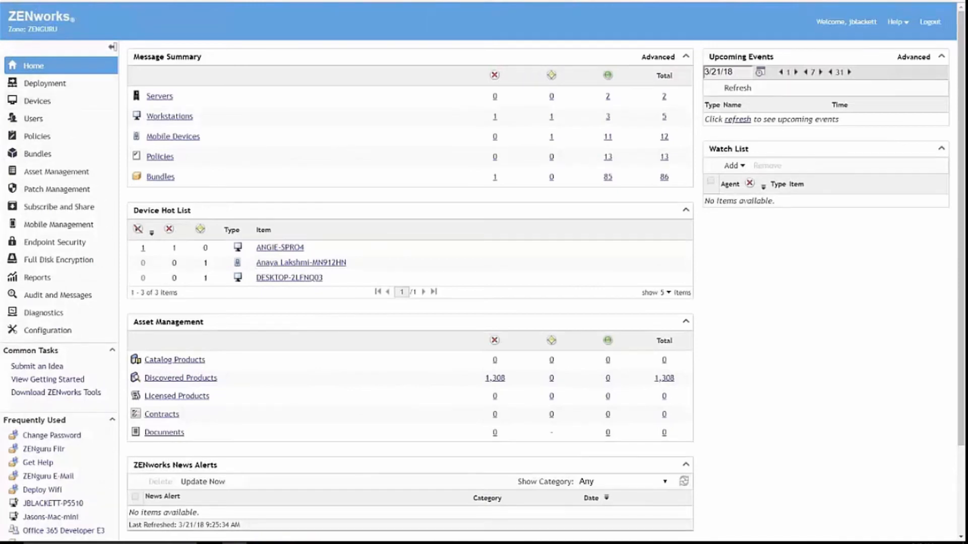
left_click(160, 97)
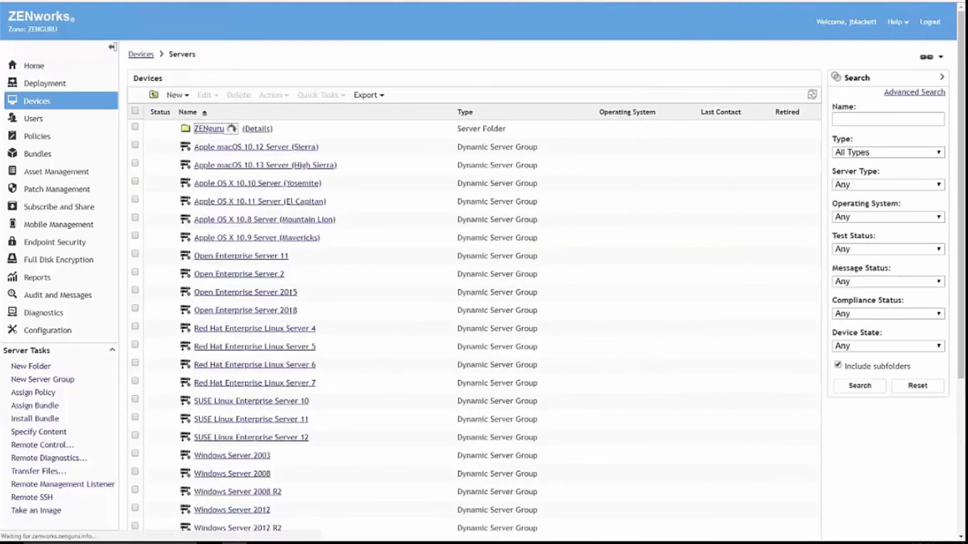
Start Remote Control on the ADCTRL server and confirm the connection settings.
left_click(135, 127)
left_click(272, 95)
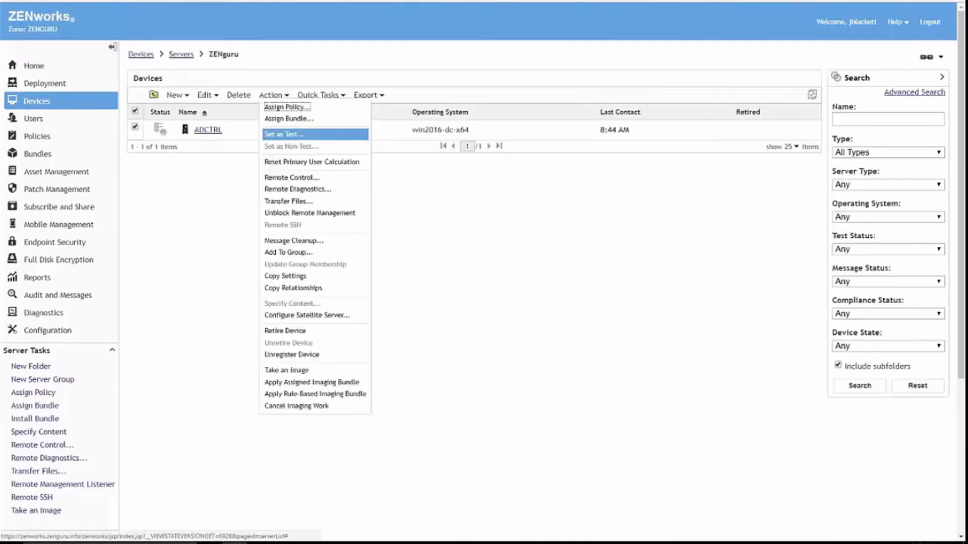
left_click(287, 178)
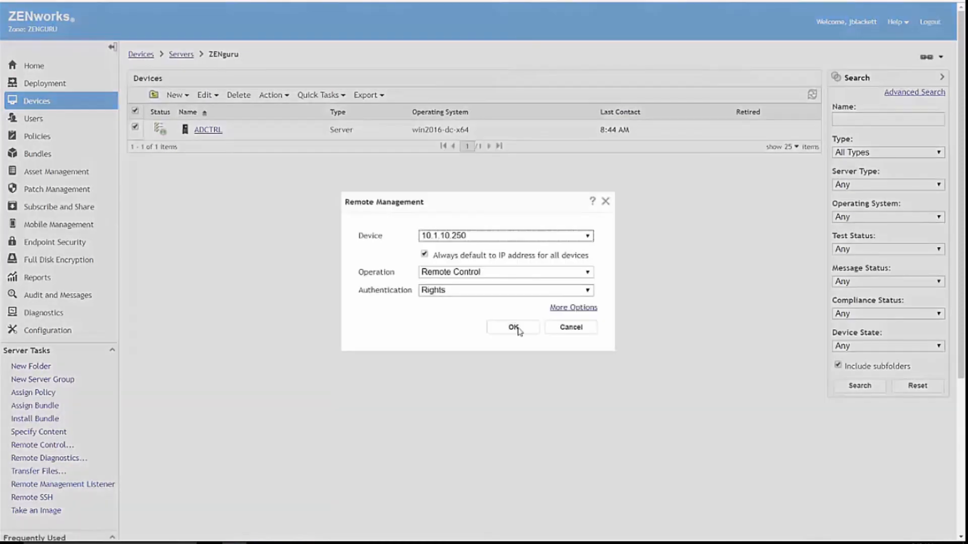
left_click(522, 331)
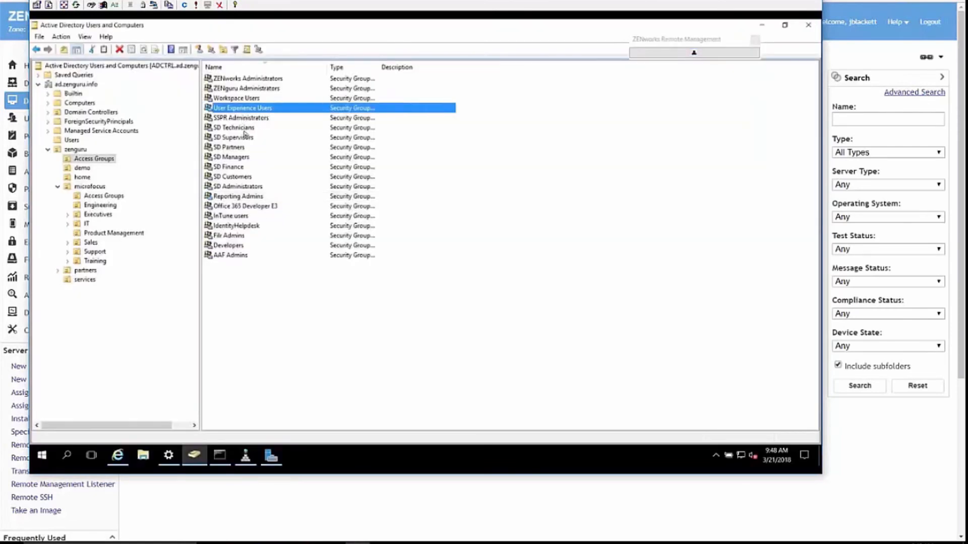
Check the Office 365 Developer E3 group's two members in Properties, then return to ZENworks.
left_click(239, 206)
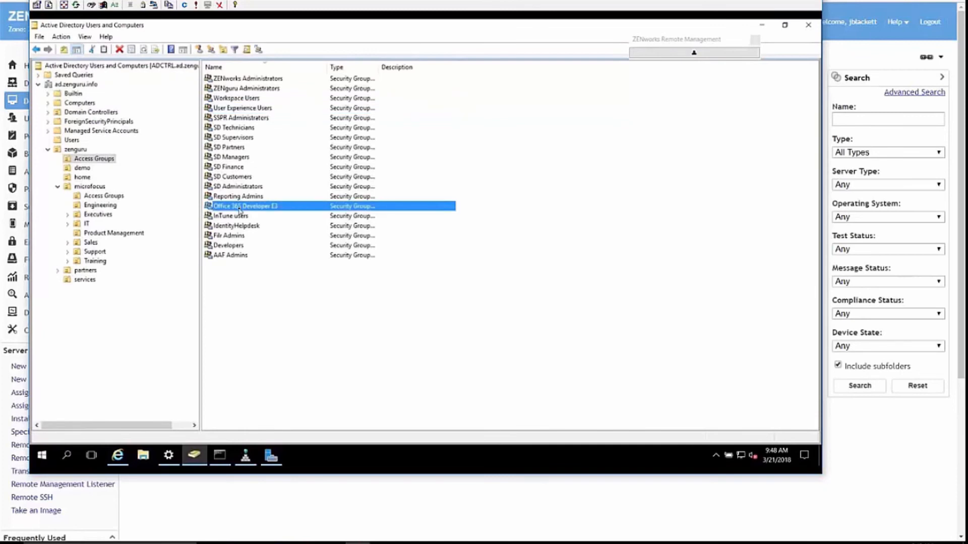
right_click(239, 207)
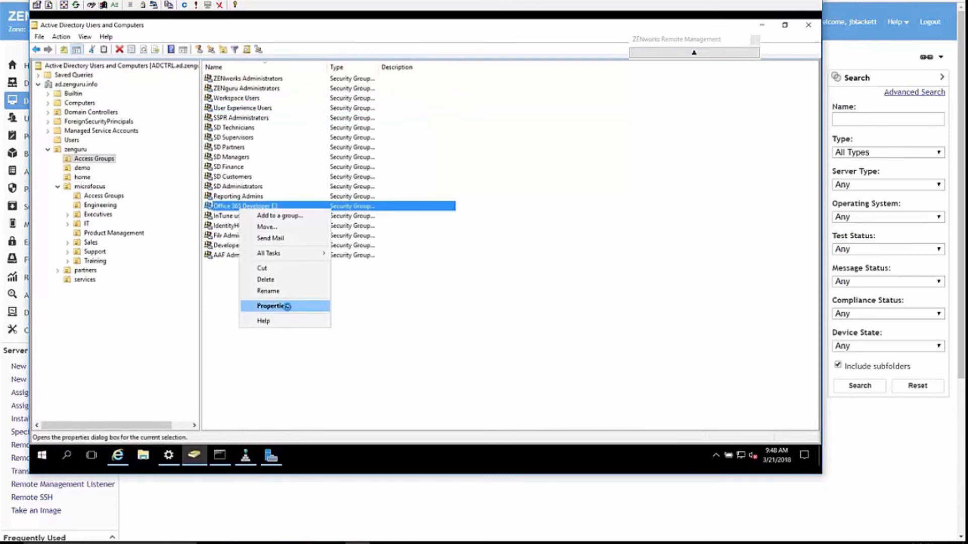
left_click(272, 306)
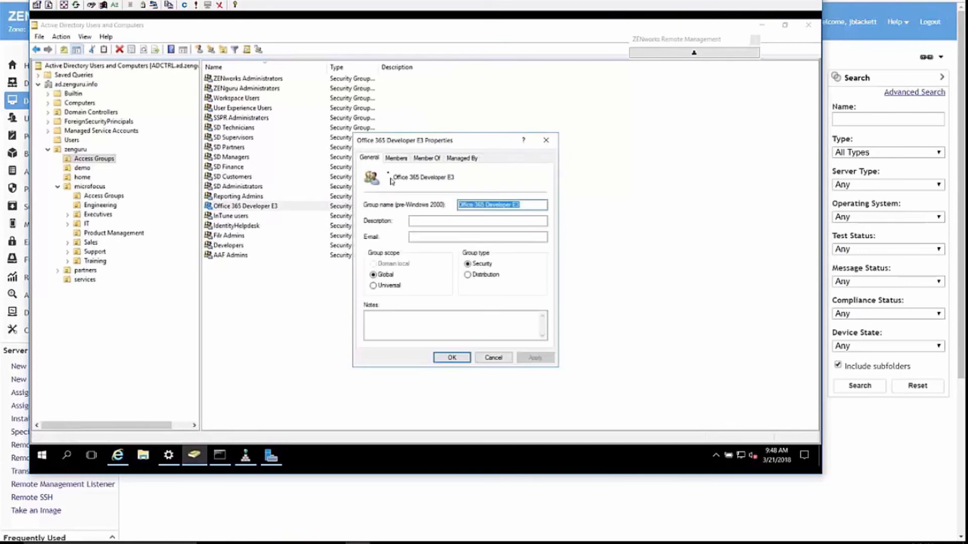
left_click(387, 158)
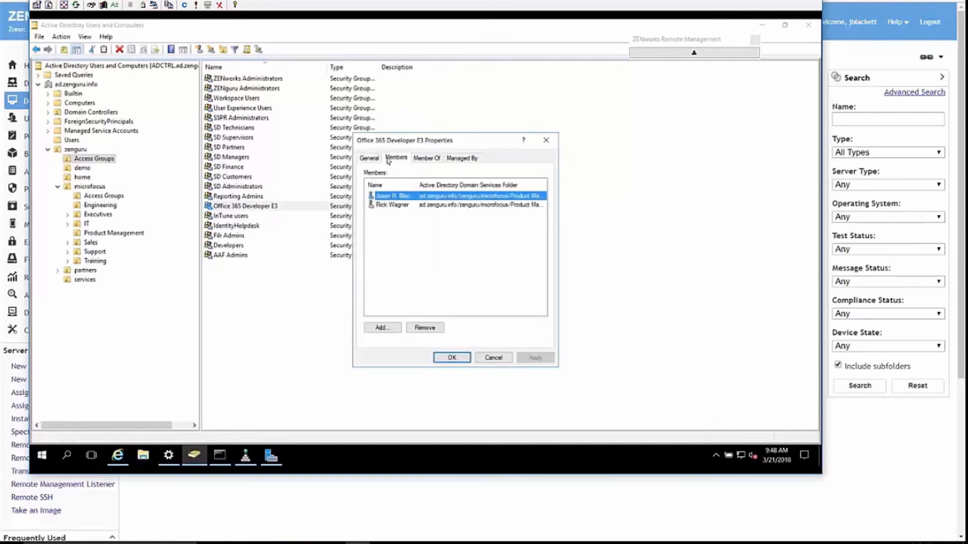
left_click(386, 212)
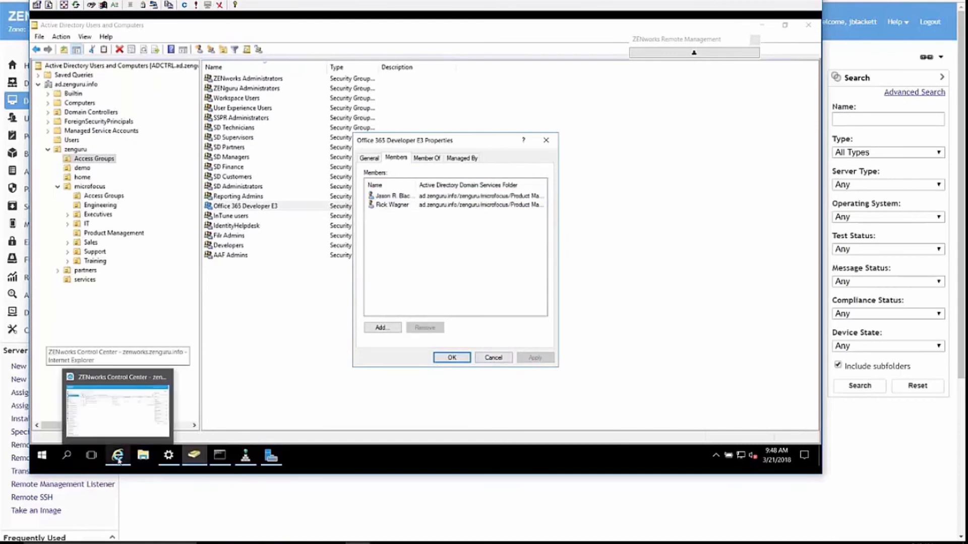
left_click(297, 522)
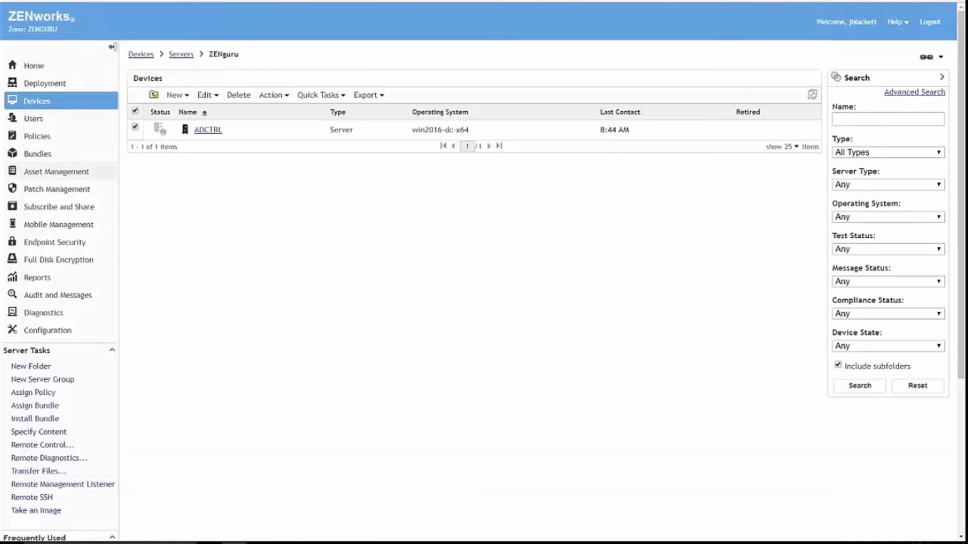
Open the Office 365 Developer E3 bundle group under Bundles > Common > Application Groups.
left_click(44, 153)
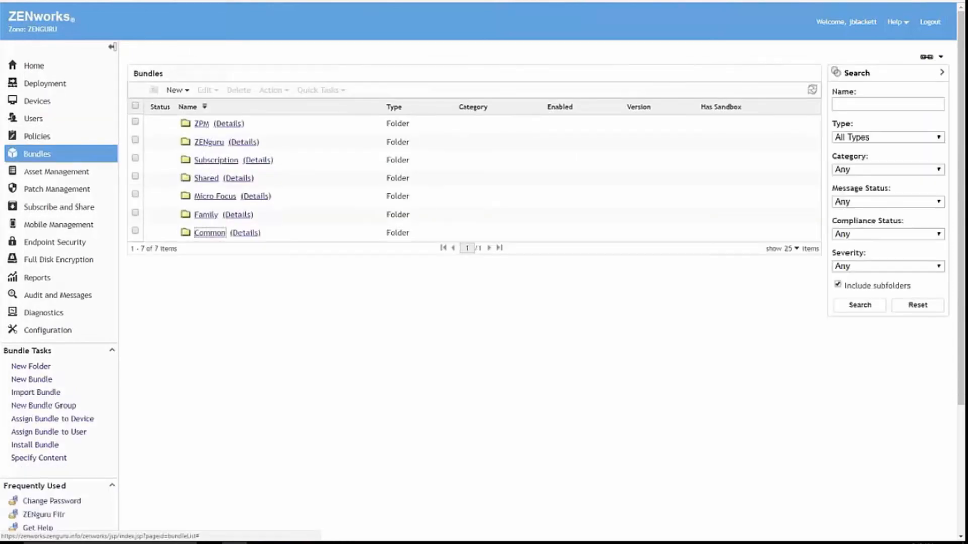
left_click(202, 233)
left_click(242, 147)
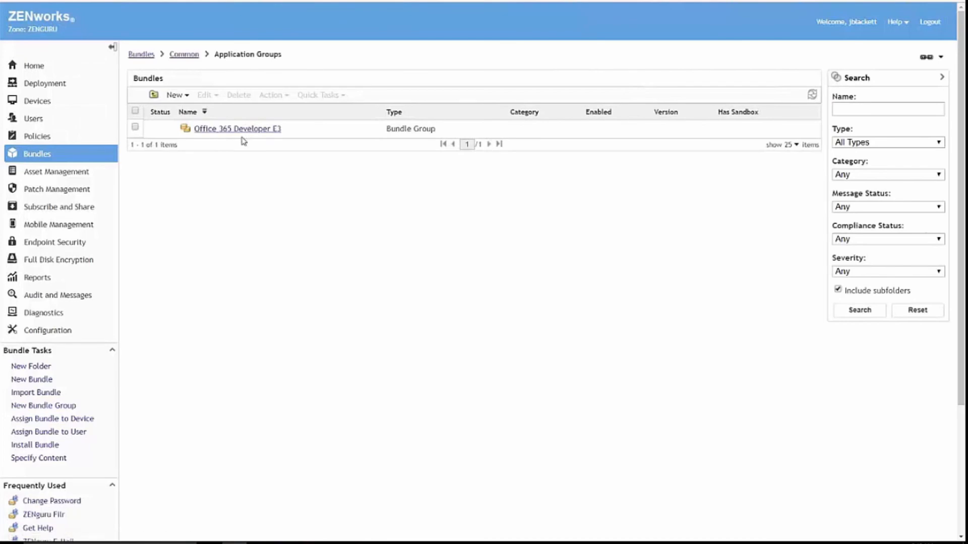
left_click(242, 129)
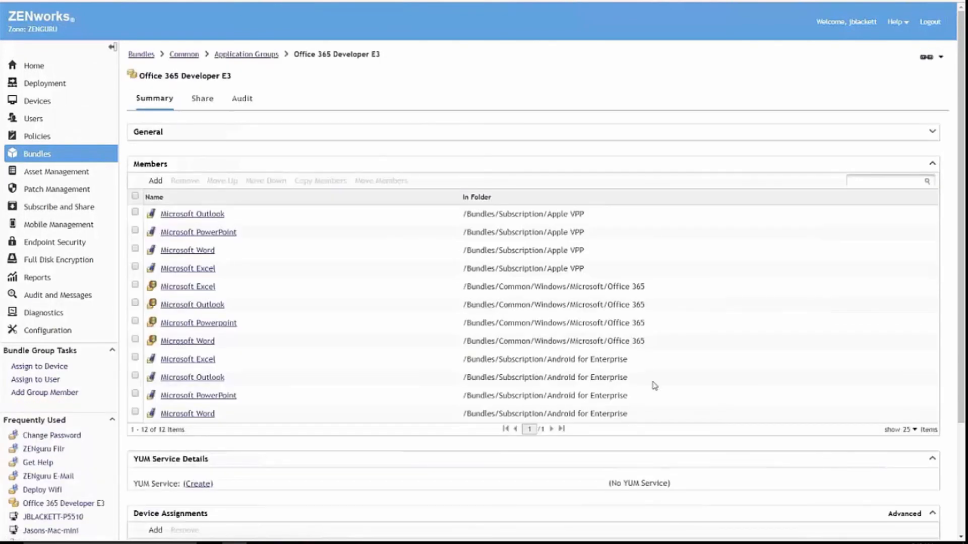
Review its twelve Apple VPP, Windows Office 365 and Android apps, then open the assigned user group.
left_click_drag(636, 413, 512, 214)
left_click(588, 272)
left_click_drag(588, 272, 173, 215)
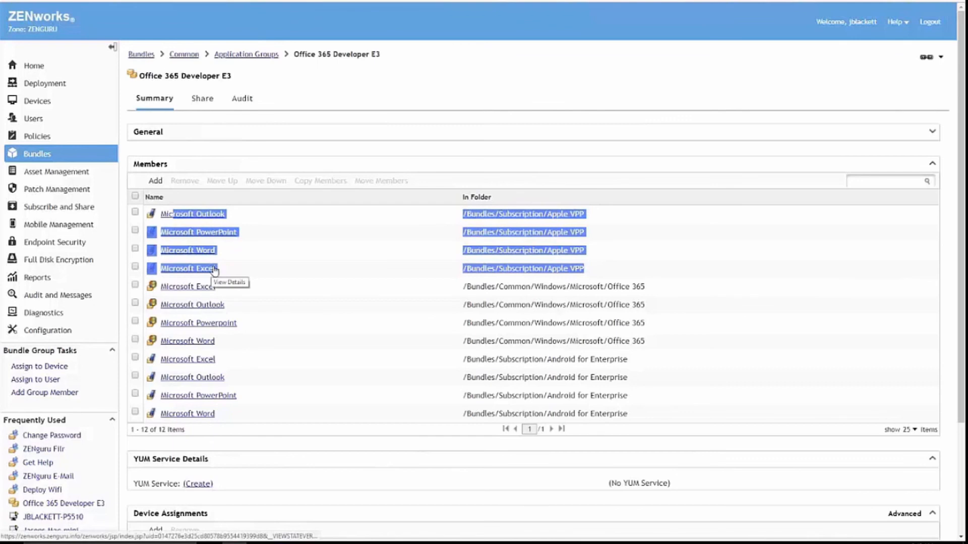
left_click_drag(646, 342, 430, 292)
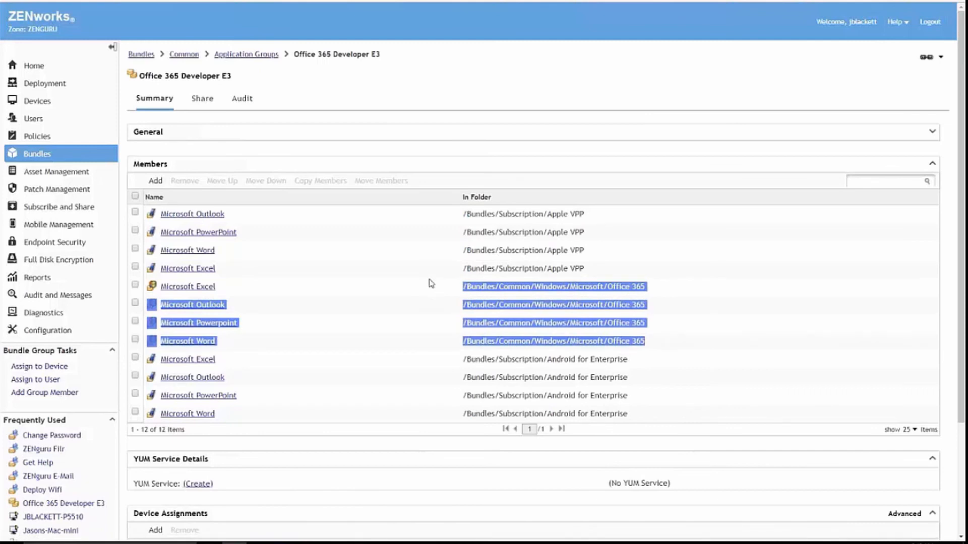
left_click_drag(645, 414, 491, 358)
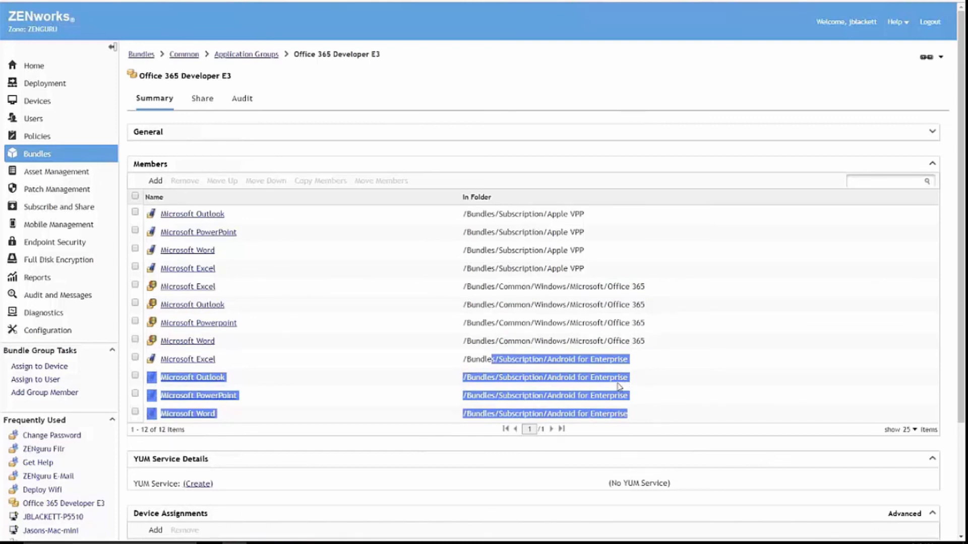
scroll(609, 382, "down", 3)
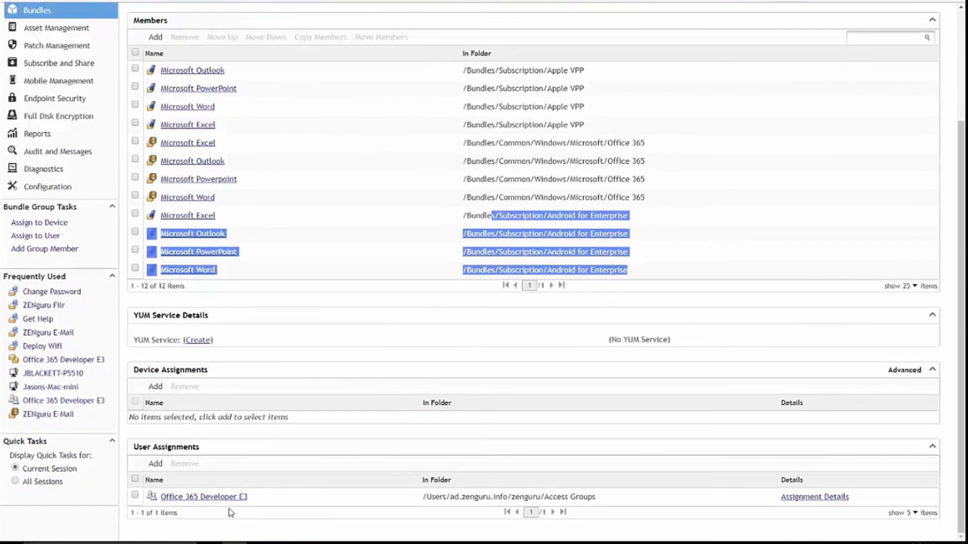
left_click(246, 497)
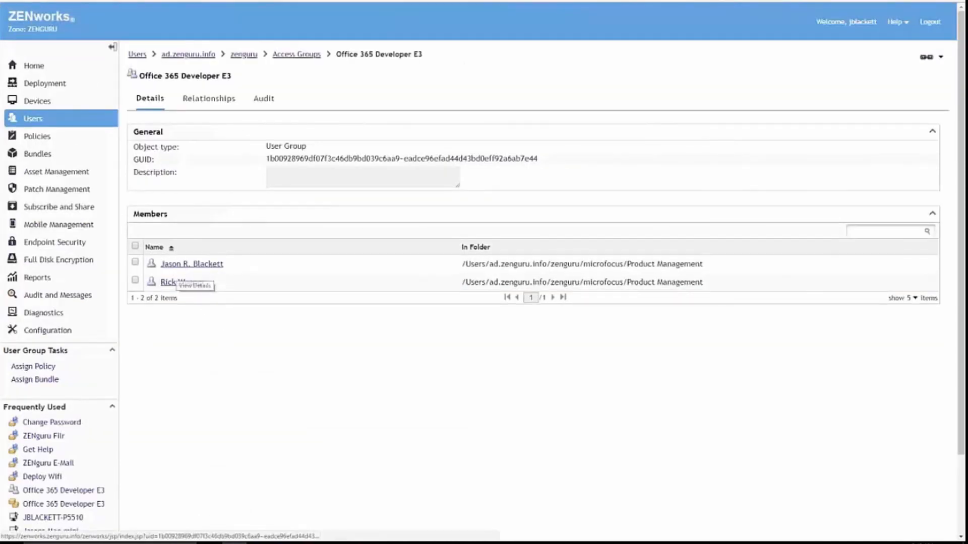
right_click(839, 543)
left_click(857, 485)
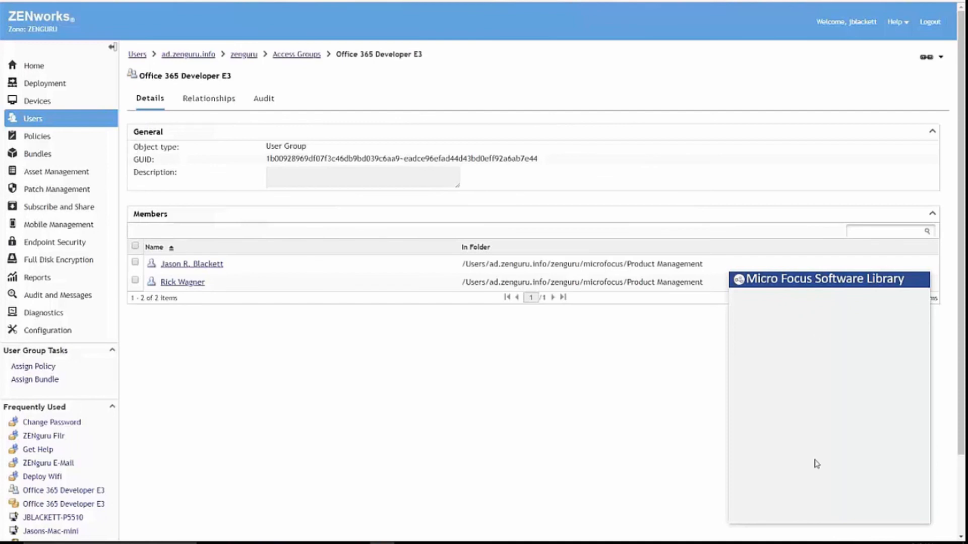
right_click(819, 281)
left_click(837, 342)
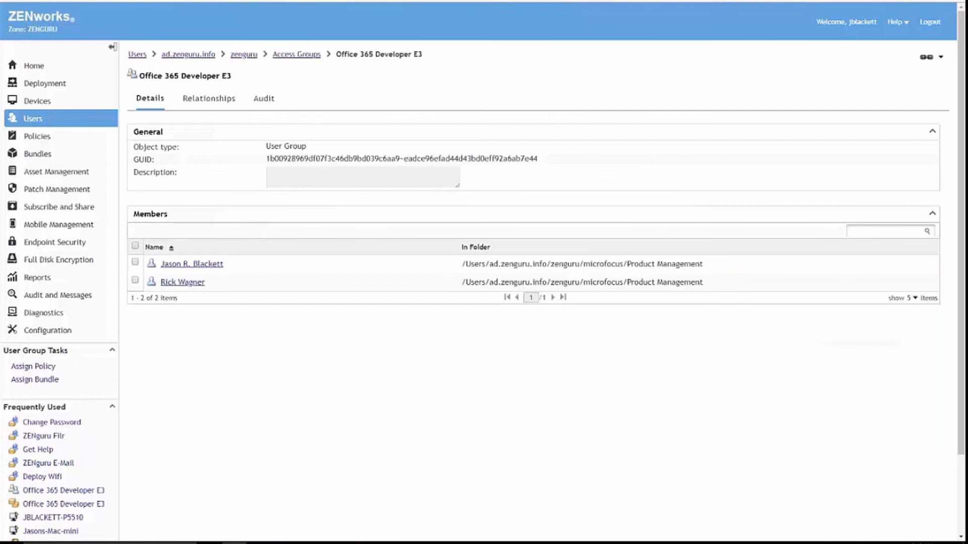
right_click(841, 543)
left_click(863, 494)
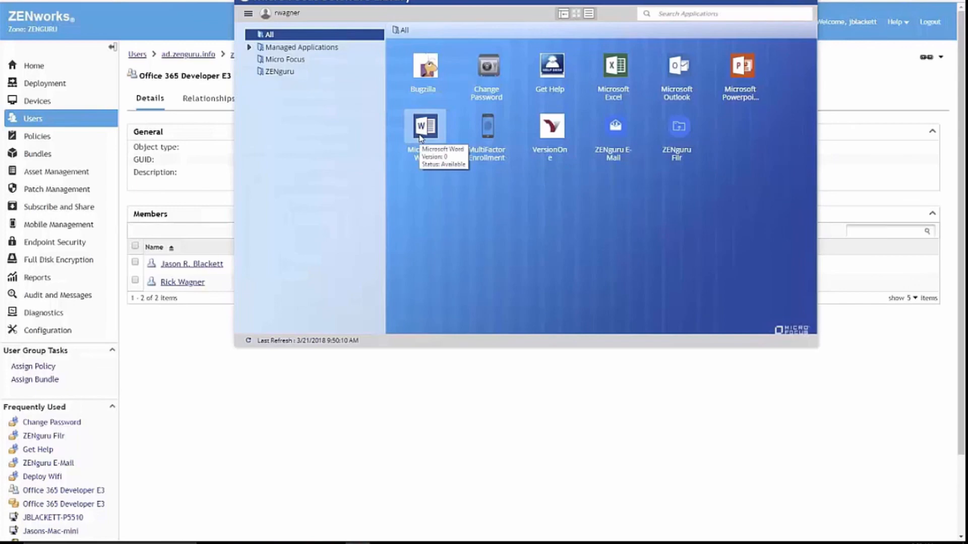
key("alt+Tab")
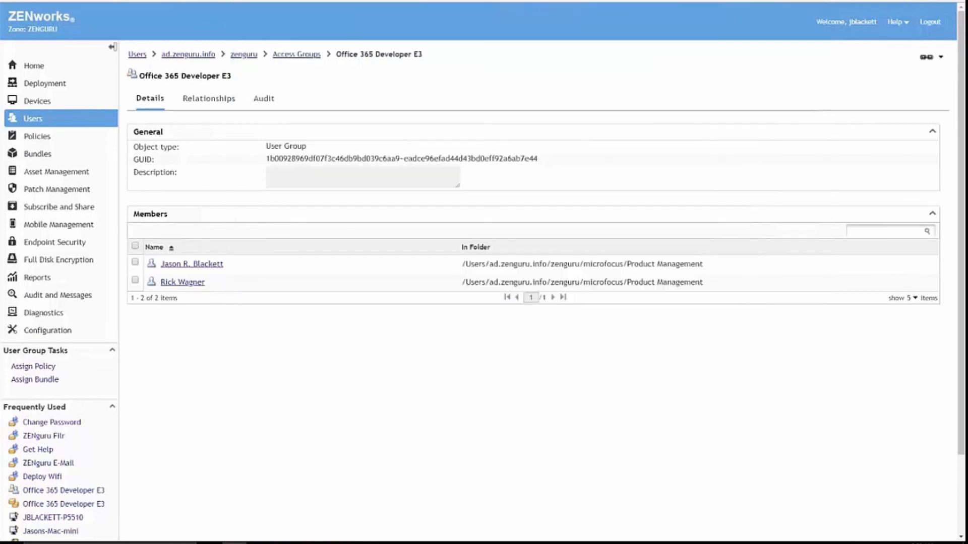
Go to portal.azure.com and list all Azure Active Directory groups.
type("porta")
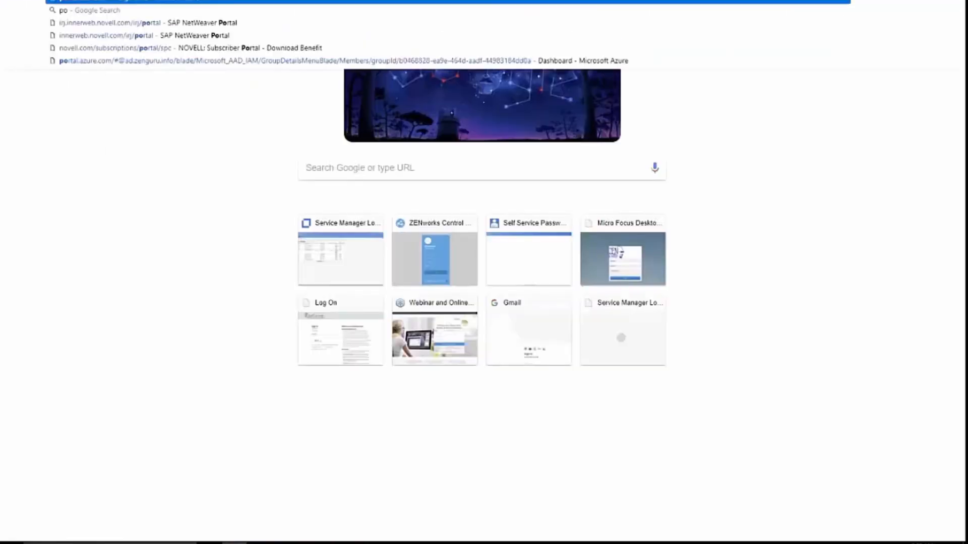
key("Return")
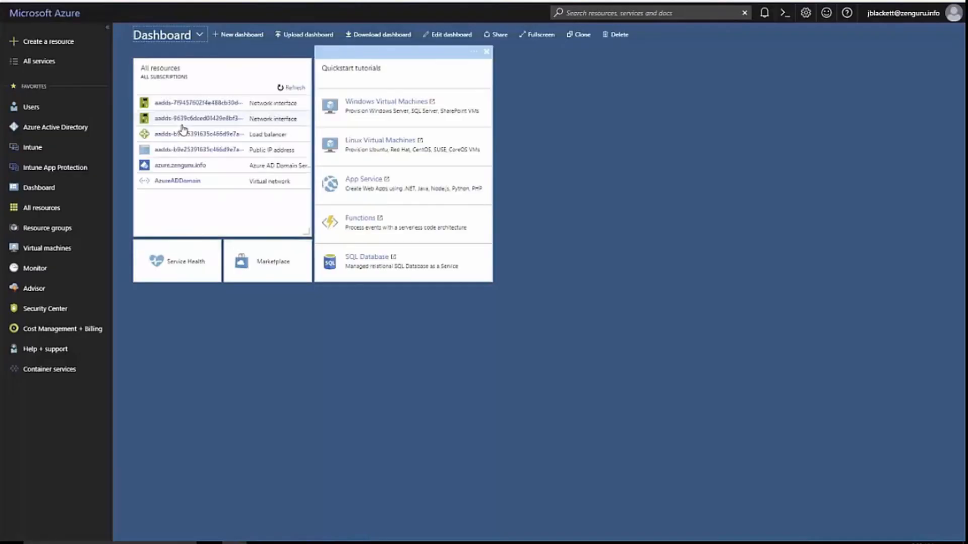
left_click(55, 128)
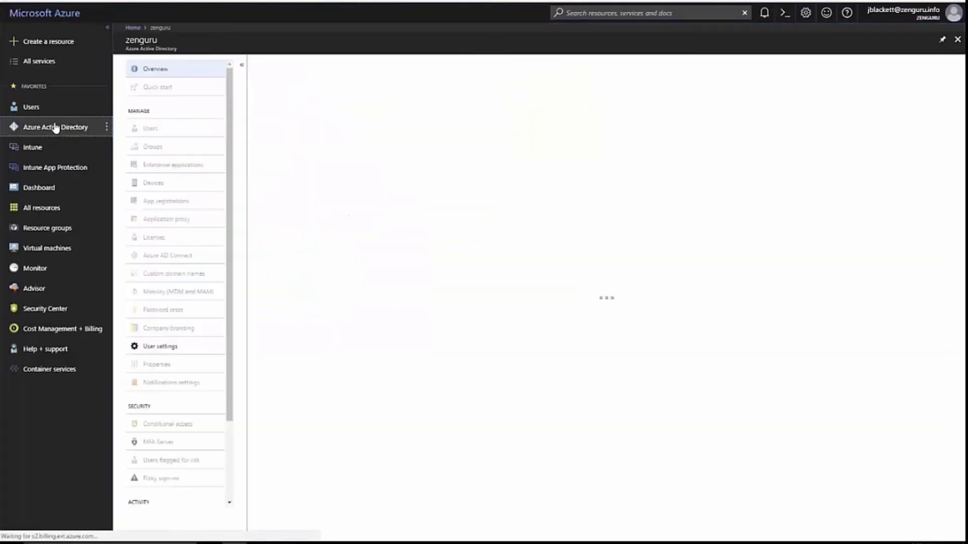
left_click(158, 152)
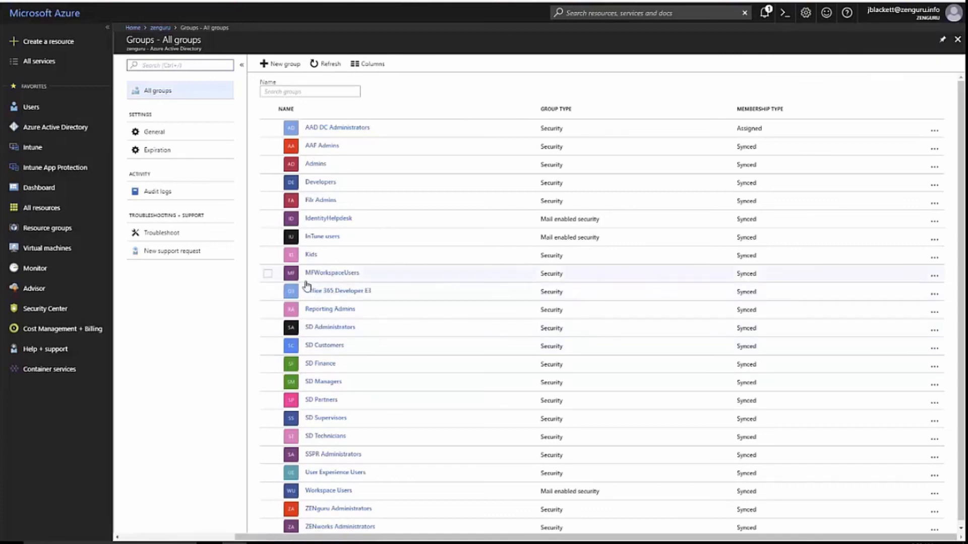
Open the Office 365 Developer E3 group, check its two members, then view its Licenses.
left_click(323, 297)
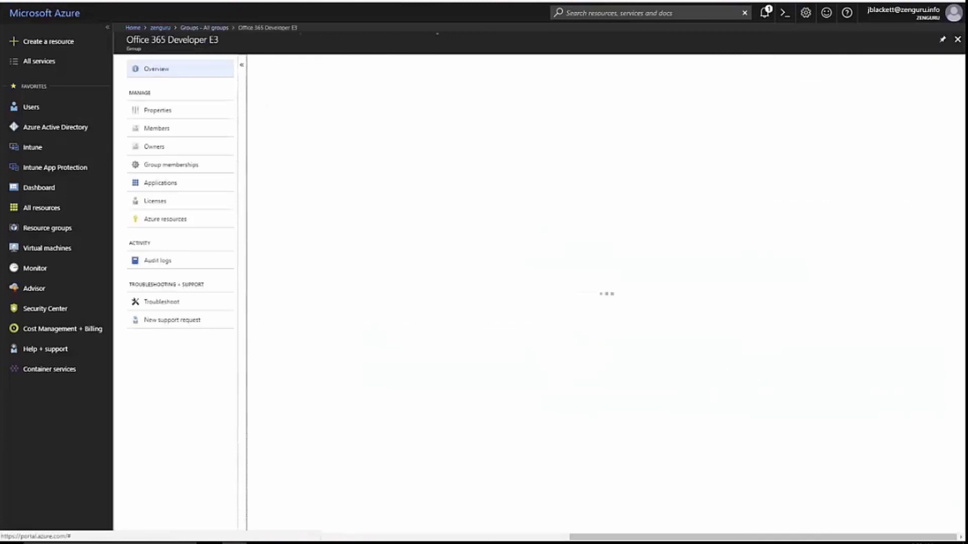
left_click(150, 129)
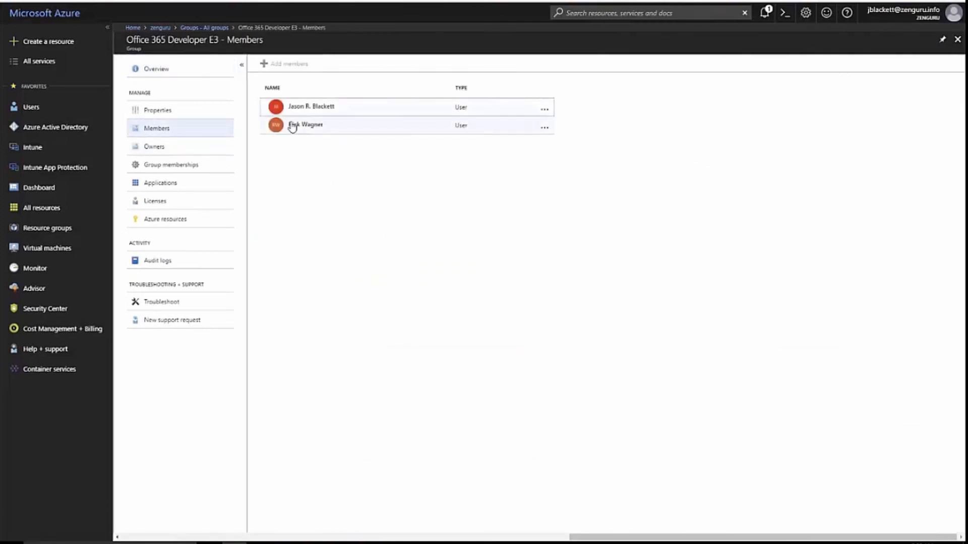
left_click(167, 207)
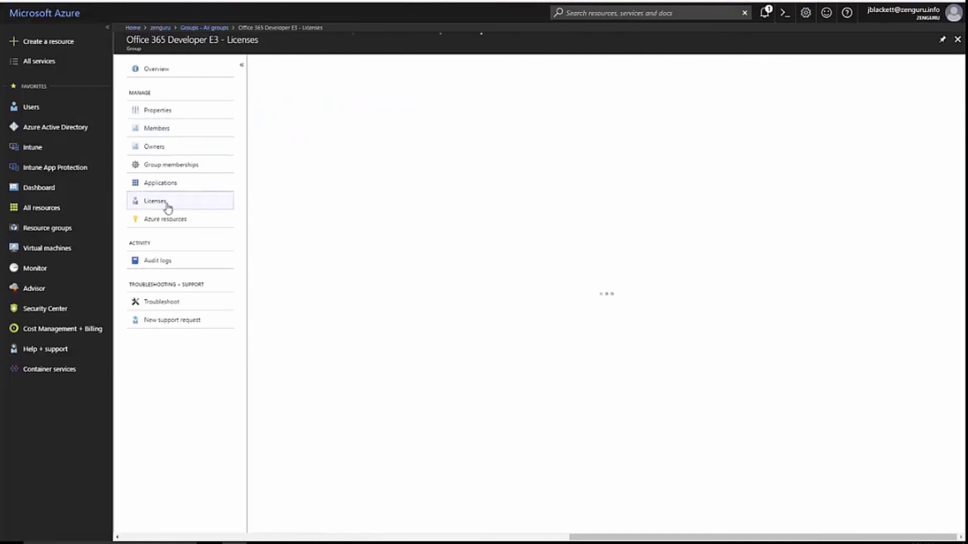